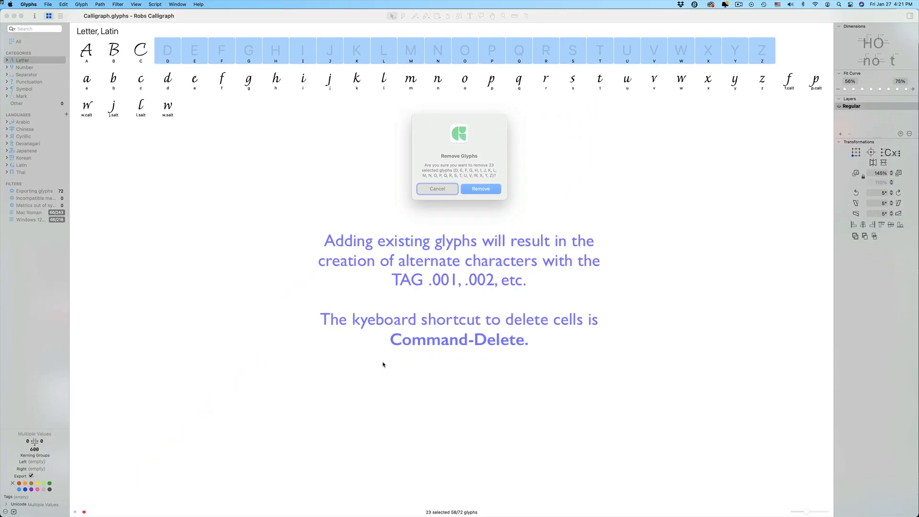
Replace the empty D to Z glyph cells by removing them and pasting in the copied capitals
{"action": "left_click", "coordinate": [493, 190]}
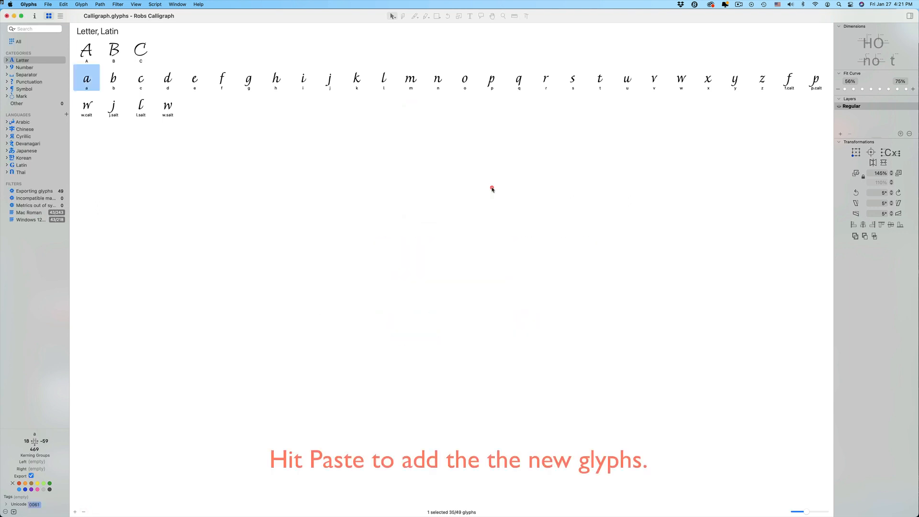
{"action": "key", "text": "super+v"}
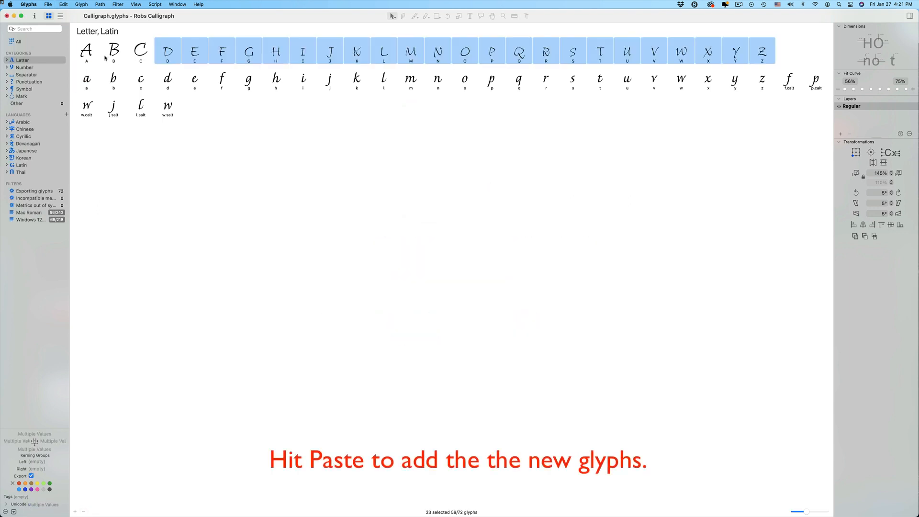
Preview A to F together to compare the pasted capitals' height with the original A, B and C
{"action": "left_click", "coordinate": [88, 50]}
{"action": "double_click", "coordinate": [219, 49], "text": "shift"}
{"action": "key", "text": "space"}
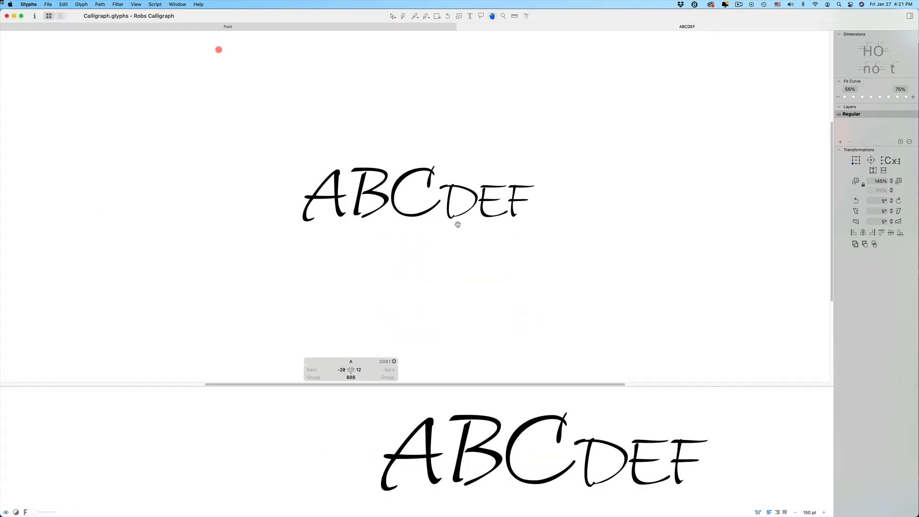
{"action": "key", "text": "super+w"}
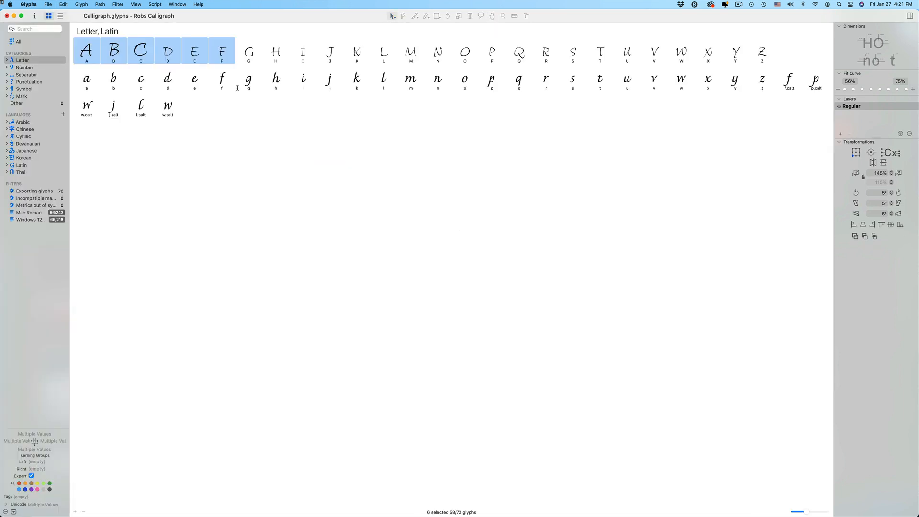
Scale the D to Z capitals to 150% from the baseline with a path transformation
{"action": "left_click", "coordinate": [167, 52]}
{"action": "left_click", "coordinate": [762, 51], "text": "shift"}
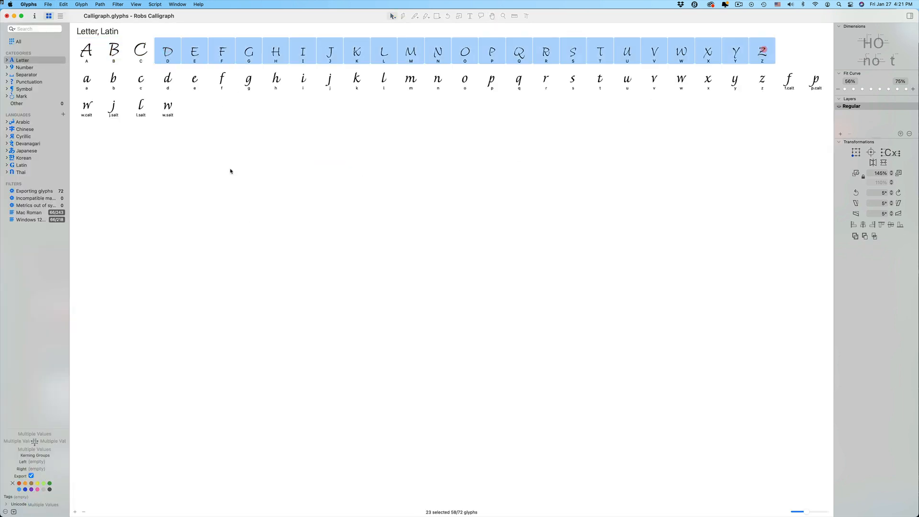
{"action": "left_click", "coordinate": [119, 3]}
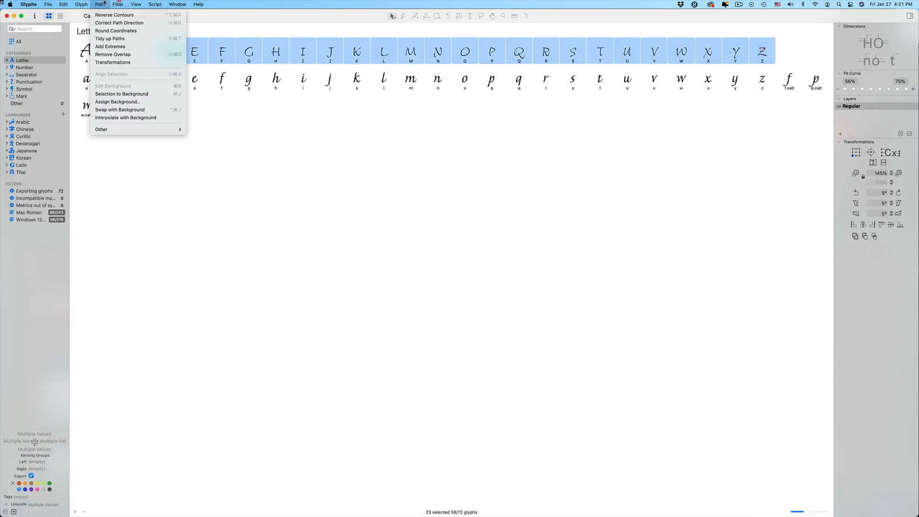
{"action": "left_click", "coordinate": [99, 61]}
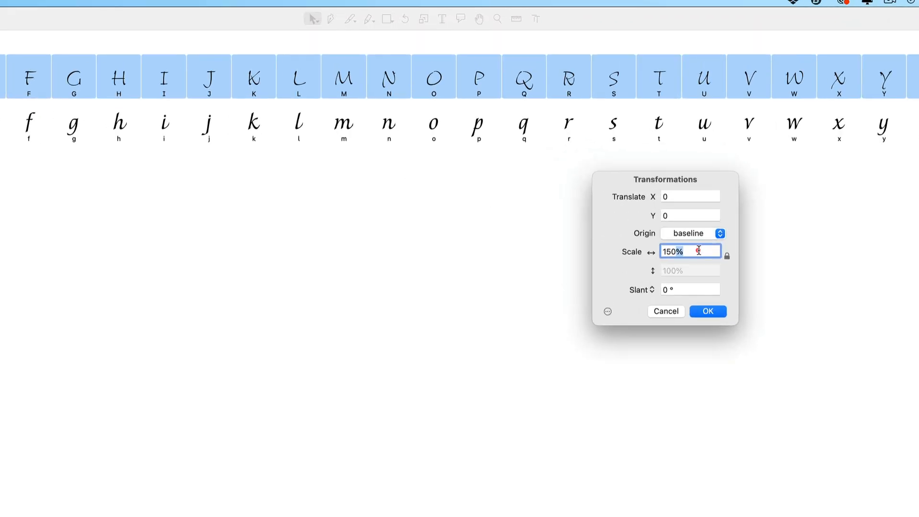
{"action": "double_click", "coordinate": [624, 155]}
{"action": "left_click", "coordinate": [708, 311]}
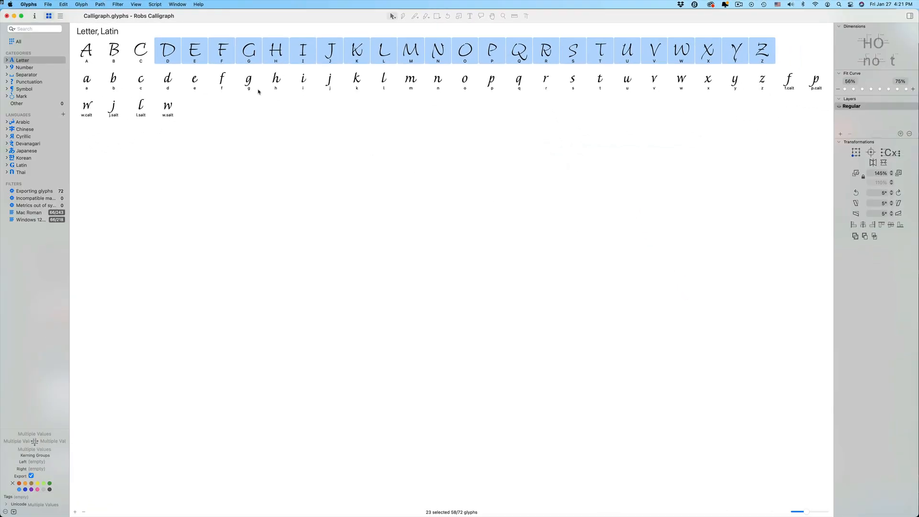
Preview original and enlarged capitals side by side, such as B and E, to compare their slant and weight
{"action": "left_click", "coordinate": [142, 46]}
{"action": "double_click", "coordinate": [247, 52], "text": "shift"}
{"action": "key", "text": "space"}
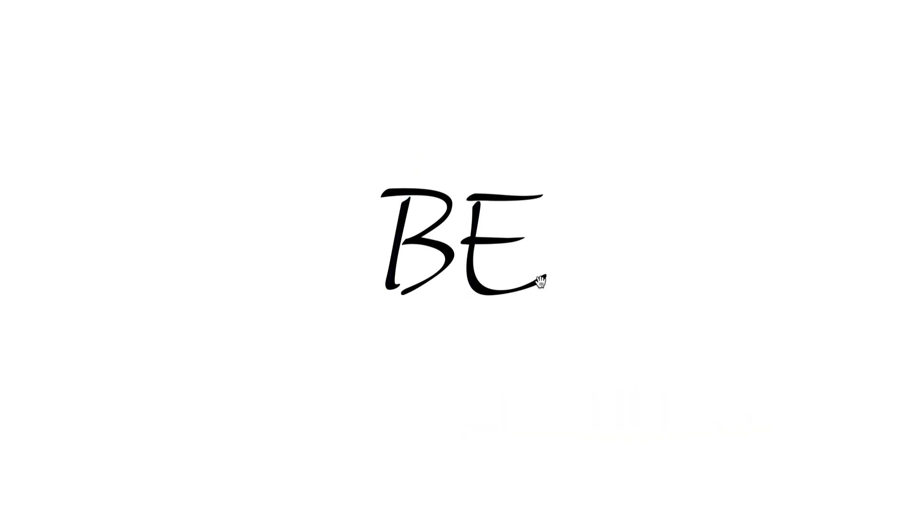
{"action": "key", "text": "super+w"}
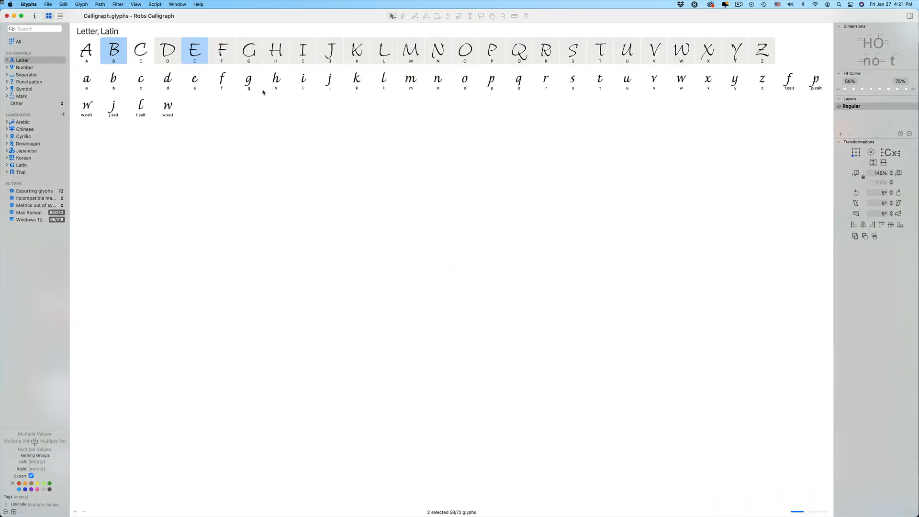
Slant the D to Z capitals 5° to the right
{"action": "left_click", "coordinate": [173, 52]}
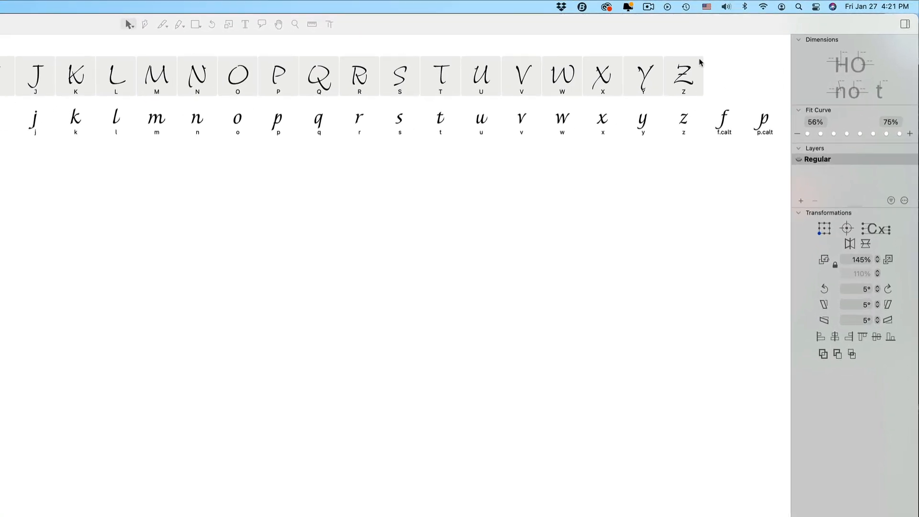
{"action": "left_click", "coordinate": [760, 51], "text": "shift"}
{"action": "left_click", "coordinate": [889, 304]}
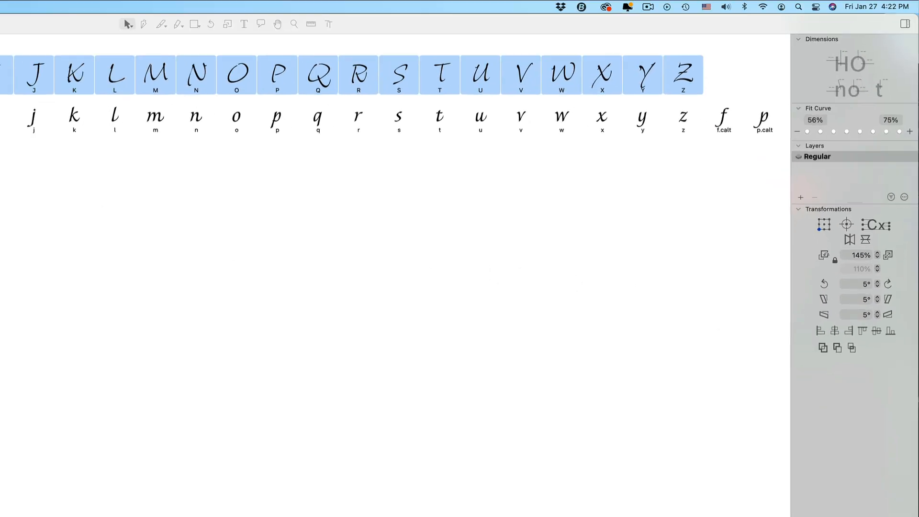
Open B to G together and preview how the slanted capitals match the original letters
{"action": "left_click_drag", "start_coordinate": [115, 48], "coordinate": [248, 47]}
{"action": "double_click", "coordinate": [248, 46]}
{"action": "key", "text": "space"}
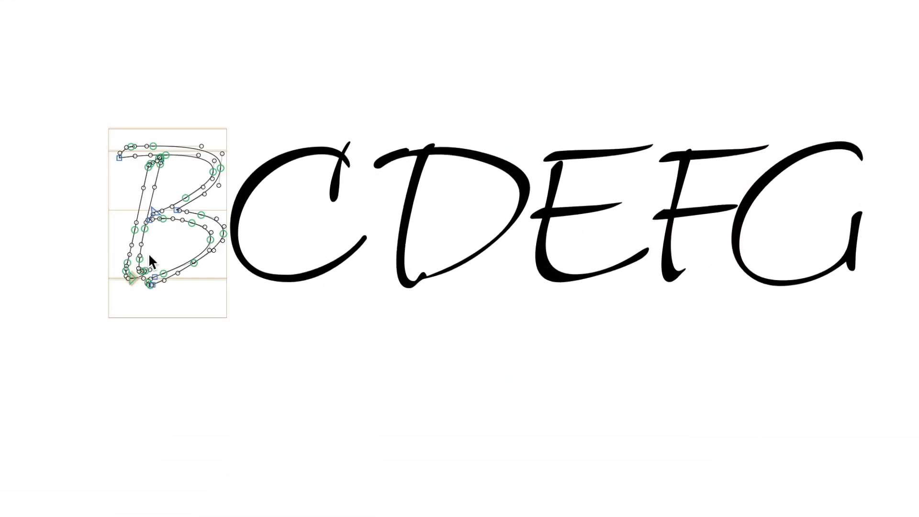
Lay the whole B outline over the E to compare their stems, and undo the move
{"action": "left_click_drag", "start_coordinate": [34, 72], "coordinate": [239, 340]}
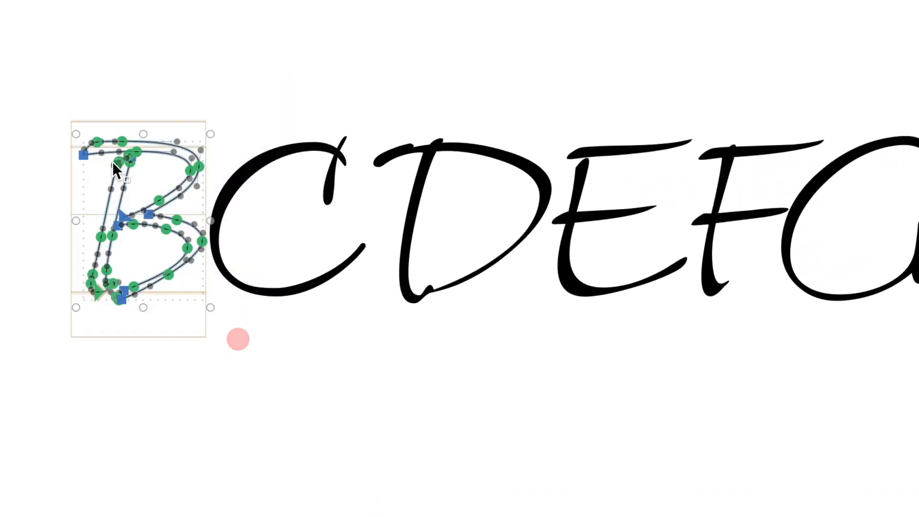
{"action": "left_click_drag", "start_coordinate": [113, 161], "coordinate": [577, 191]}
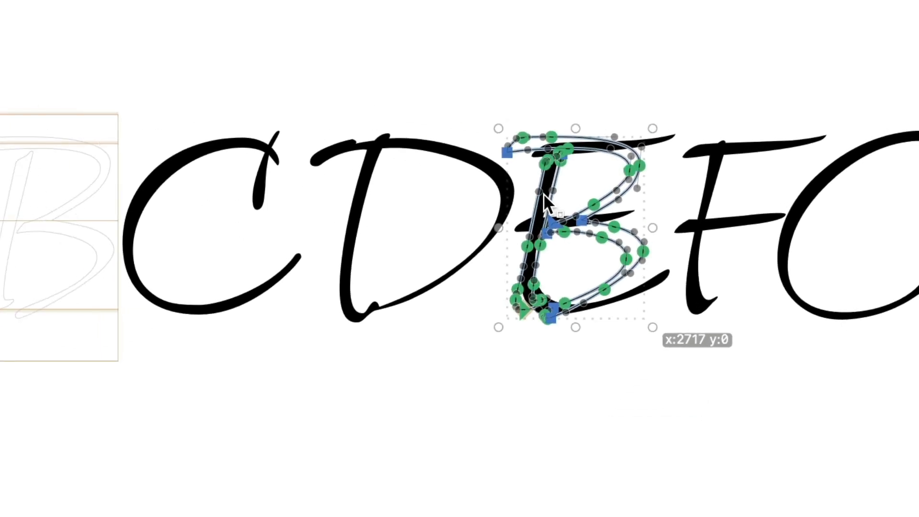
{"action": "left_click_drag", "start_coordinate": [578, 191], "coordinate": [577, 191]}
{"action": "key", "text": "super+z"}
{"action": "left_click", "coordinate": [578, 192]}
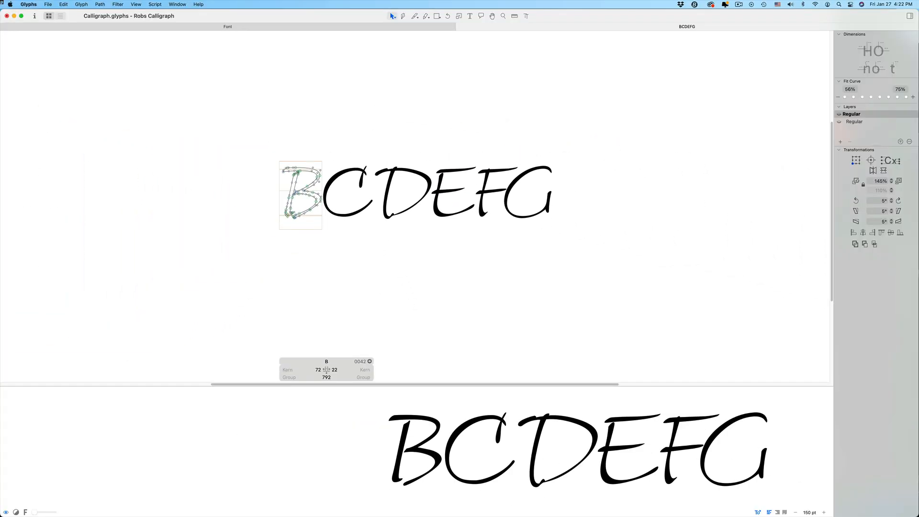
{"action": "left_click", "coordinate": [460, 26]}
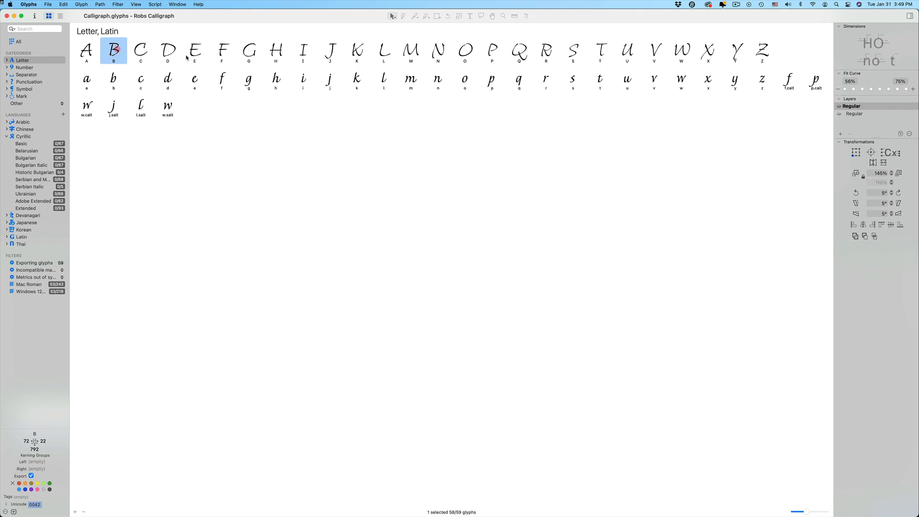
Open B and E together and copy the B's stem into the E's background layer as a stem-width guide
{"action": "double_click", "coordinate": [197, 48], "text": "super"}
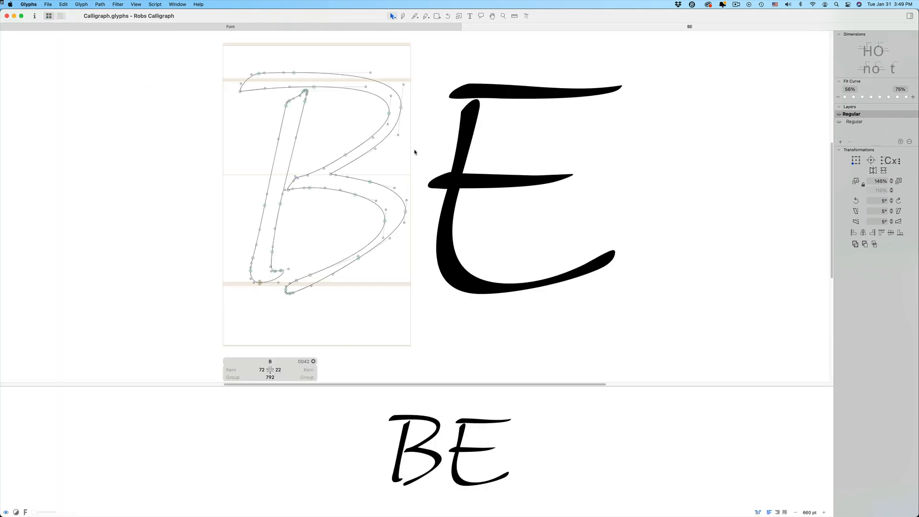
{"action": "double_click", "coordinate": [284, 129]}
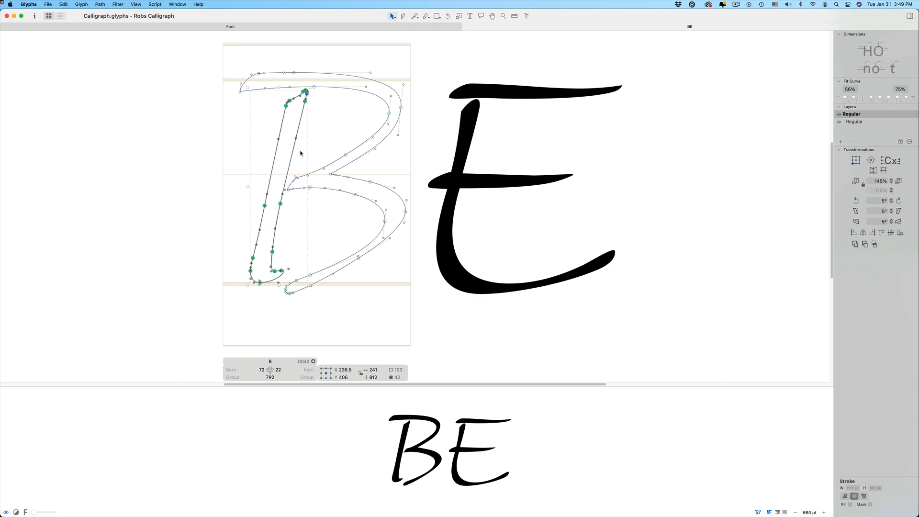
{"action": "double_click", "coordinate": [462, 185]}
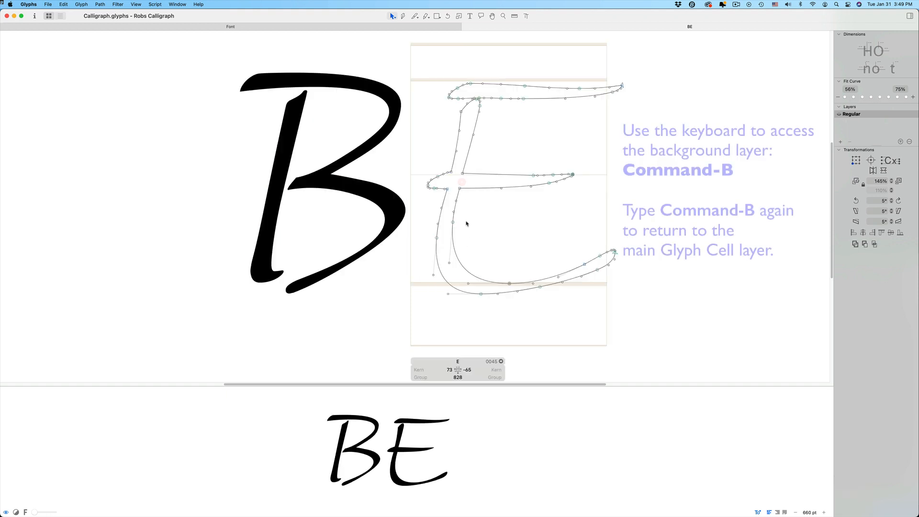
{"action": "key", "text": "cmd+b"}
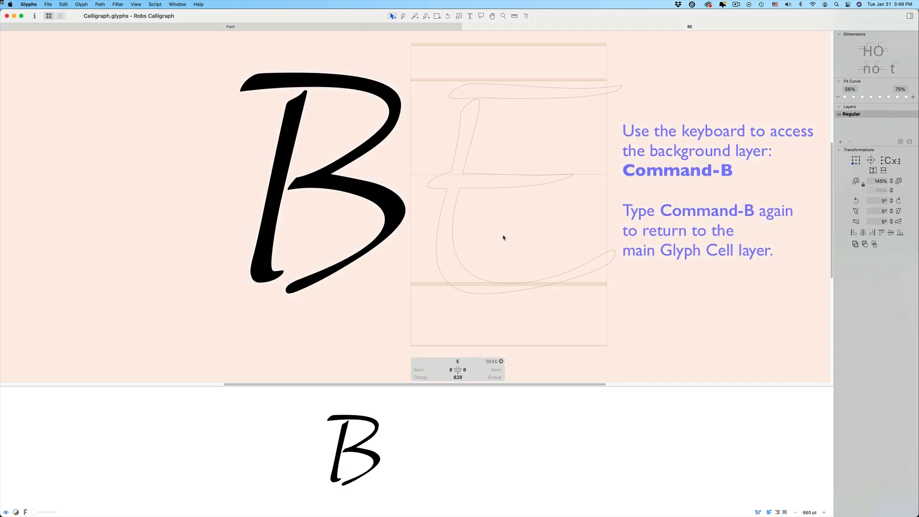
{"action": "key", "text": "super+v"}
{"action": "key", "text": "super+b"}
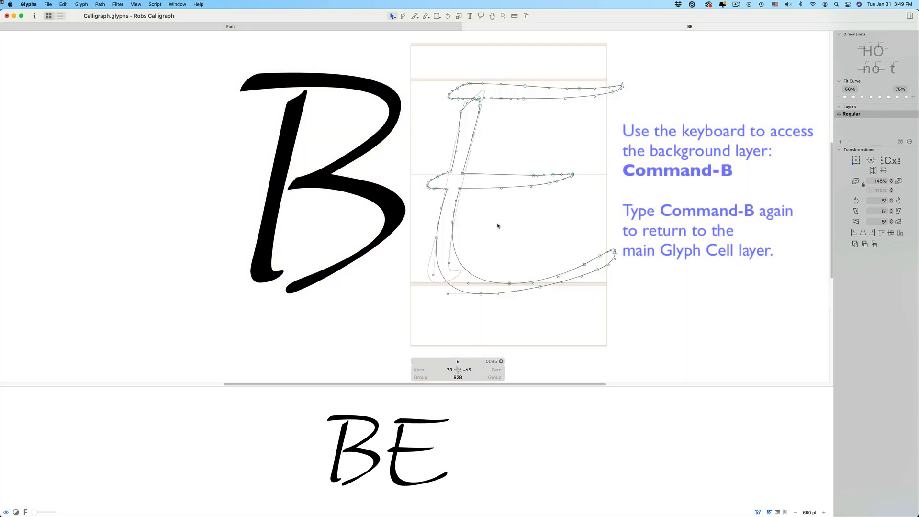
Nudge the E crossbar's left-end nodes left so that side of the stem follows the background guide
{"action": "left_click_drag", "start_coordinate": [418, 162], "coordinate": [445, 215]}
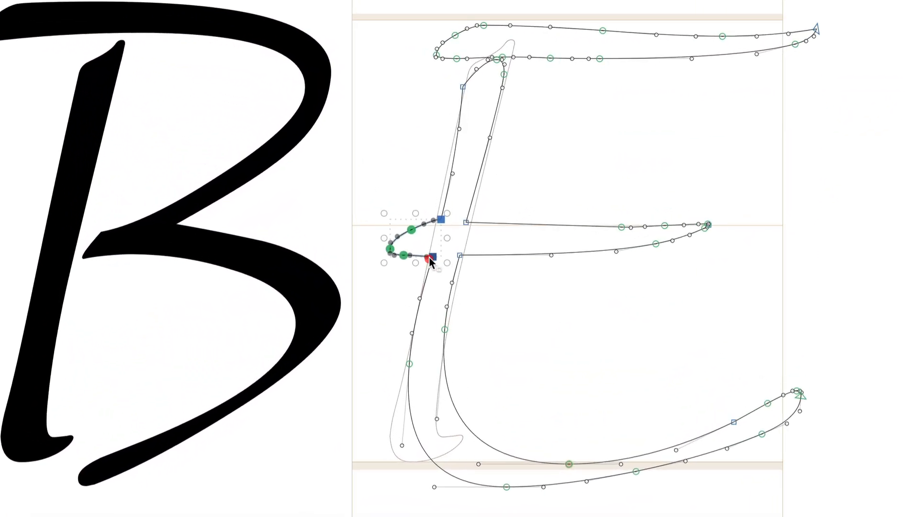
{"action": "key", "text": "Left"}
{"action": "key", "text": "Left"}
{"action": "key", "text": "Left"}
{"action": "key", "text": "Left"}
{"action": "key", "text": "Left"}
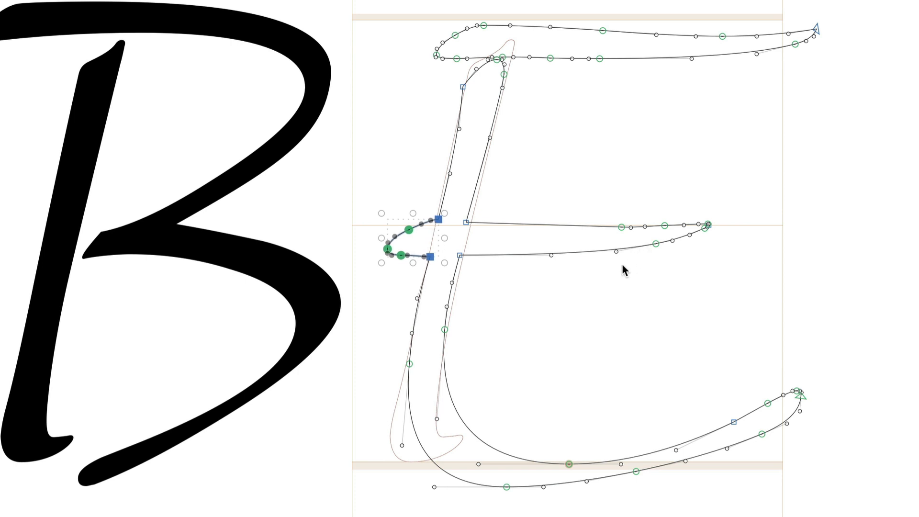
Nudge the nodes on the right side of the E's stem right to thicken it, and preview the letter
{"action": "left_click_drag", "start_coordinate": [506, 354], "coordinate": [460, 197]}
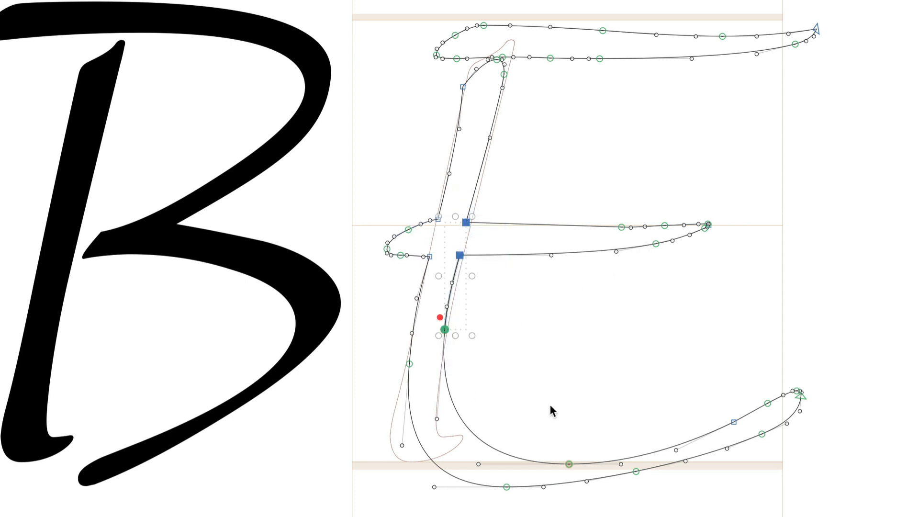
{"action": "key", "text": "Right"}
{"action": "key", "text": "Right"}
{"action": "key", "text": "Right"}
{"action": "key", "text": "Right"}
{"action": "key", "text": "Right"}
{"action": "key", "text": "Right"}
{"action": "key", "text": "space"}
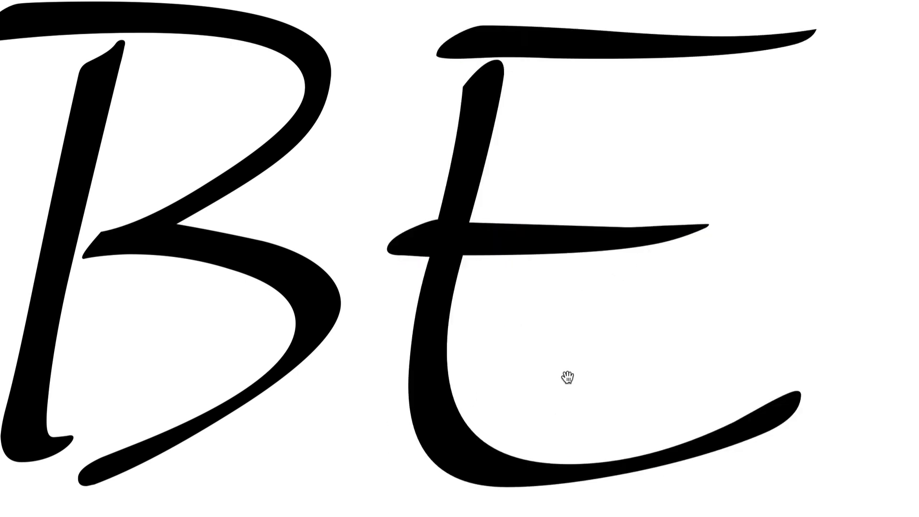
Lengthen the left handle of the E's inner bottom curve, preview the letter, and close the edit view
{"action": "left_click", "coordinate": [533, 379]}
{"action": "left_click_drag", "start_coordinate": [479, 464], "coordinate": [462, 464]}
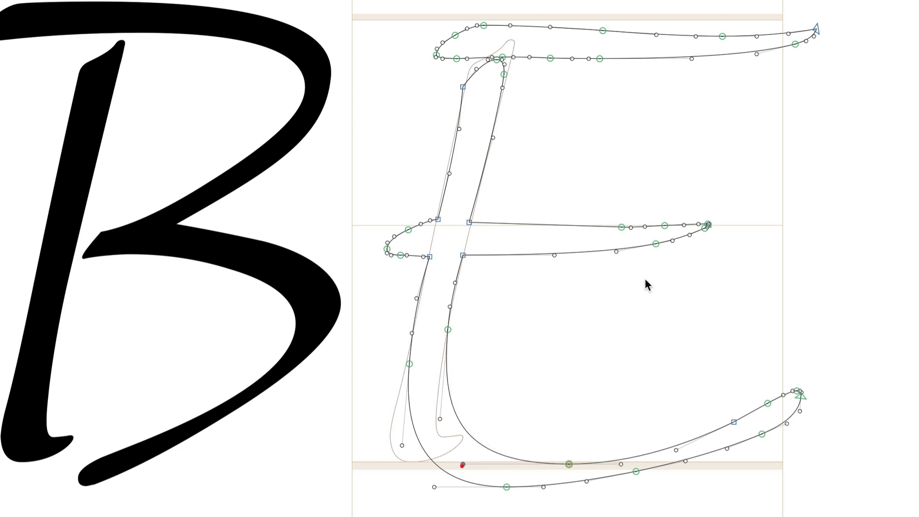
{"action": "key", "text": "space"}
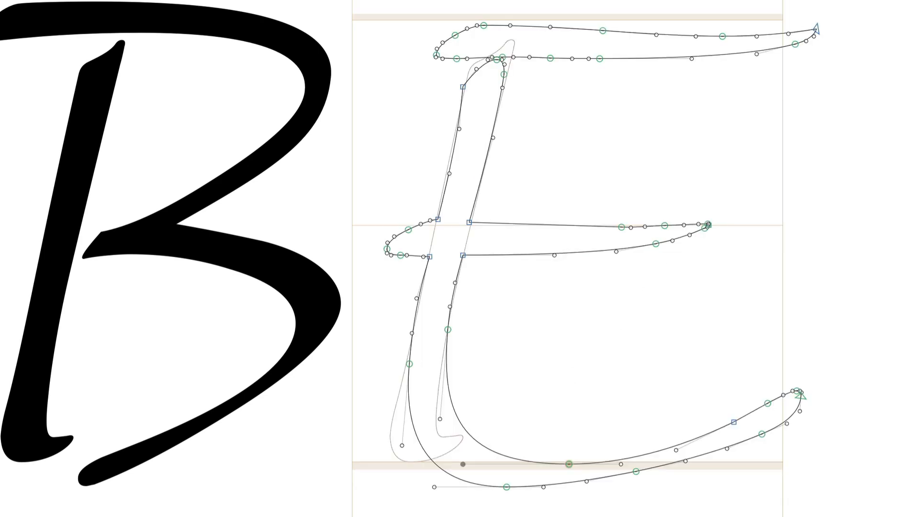
{"action": "left_click", "coordinate": [467, 27]}
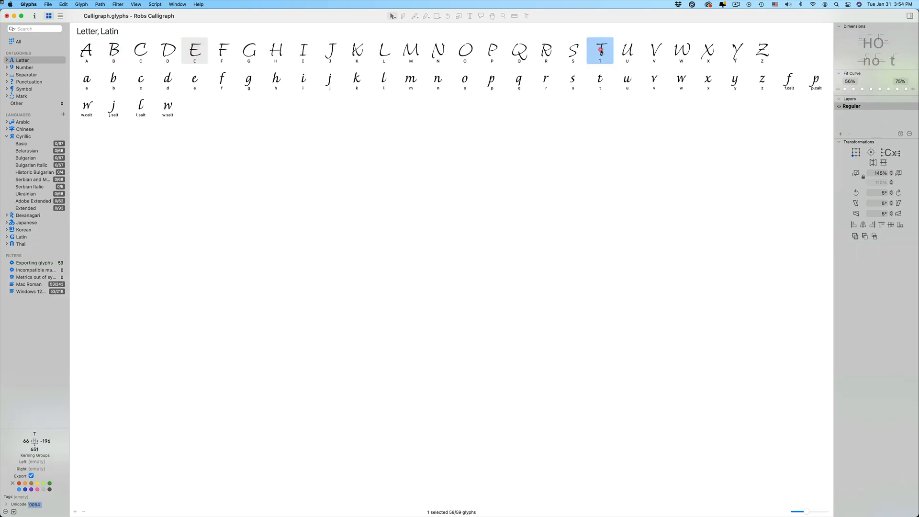
Open the T, delete its original stem, and paste the B's stem in its place
{"action": "double_click", "coordinate": [601, 49]}
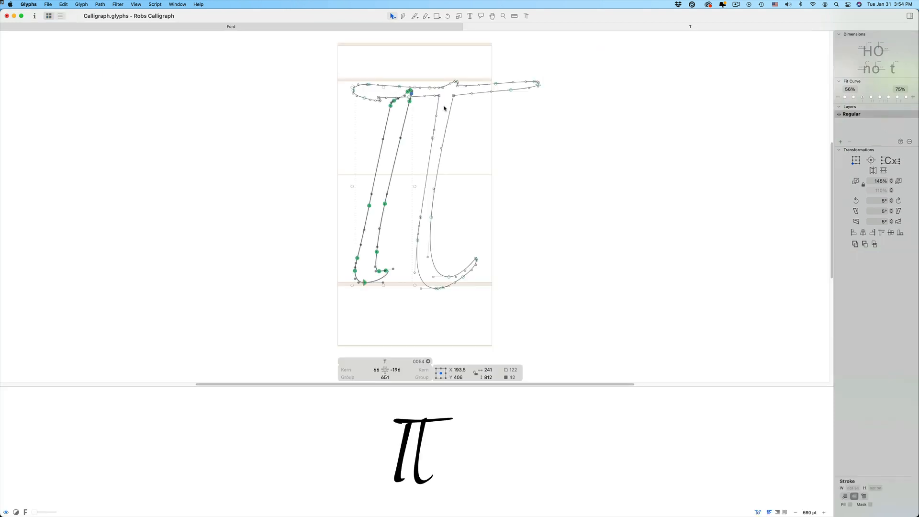
{"action": "key", "text": "Delete"}
{"action": "left_click", "coordinate": [439, 199]}
{"action": "left_click_drag", "start_coordinate": [497, 308], "coordinate": [418, 106]}
{"action": "key", "text": "Delete"}
{"action": "left_click", "coordinate": [417, 240]}
{"action": "key", "text": "Delete"}
{"action": "key", "text": "super+v"}
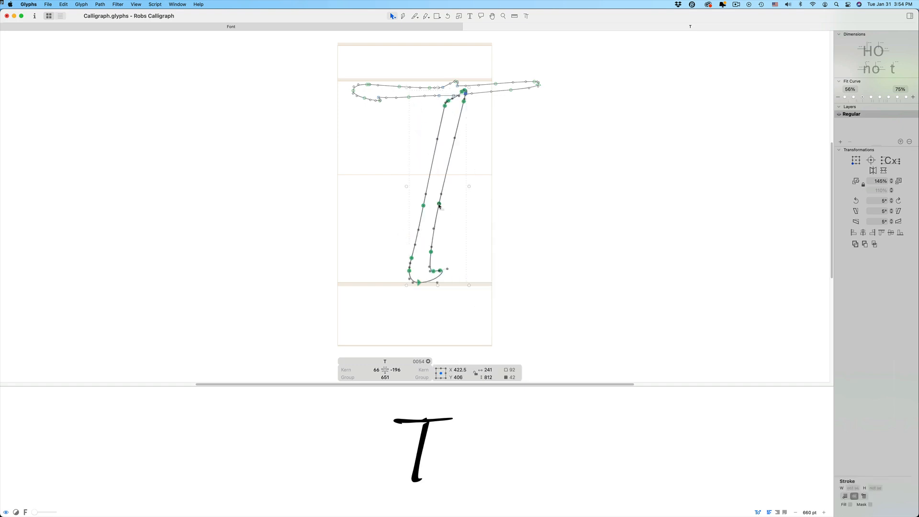
Move the T's new stem slightly left and reposition the nodes where its top meets the crossbar
{"action": "left_click_drag", "start_coordinate": [439, 205], "coordinate": [430, 204]}
{"action": "left_click_drag", "start_coordinate": [406, 62], "coordinate": [483, 139]}
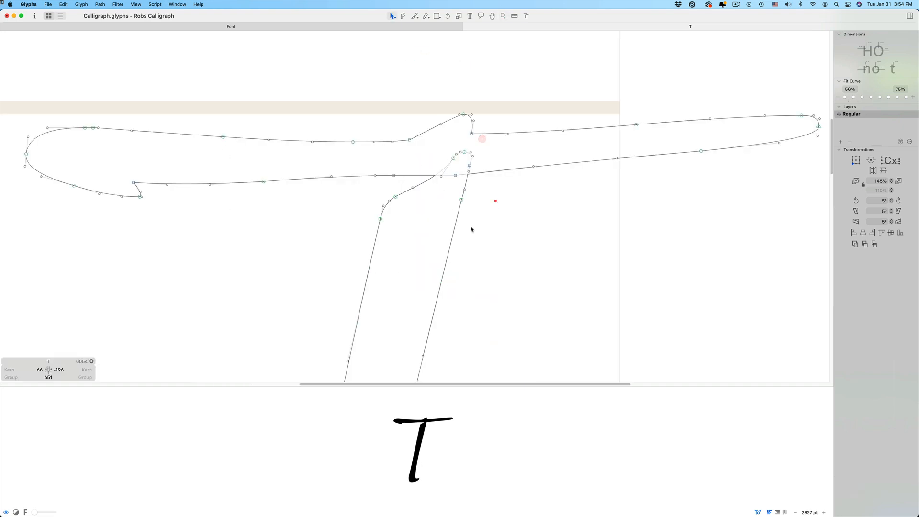
{"action": "left_click_drag", "start_coordinate": [472, 227], "coordinate": [446, 190]}
{"action": "left_click_drag", "start_coordinate": [399, 252], "coordinate": [375, 190]}
{"action": "left_click_drag", "start_coordinate": [482, 172], "coordinate": [445, 152]}
{"action": "left_click_drag", "start_coordinate": [462, 200], "coordinate": [476, 149]}
Refine the crossbar nodes and handles tucked inside the T's stem junction, and preview the whole letter
{"action": "left_click", "coordinate": [451, 133]}
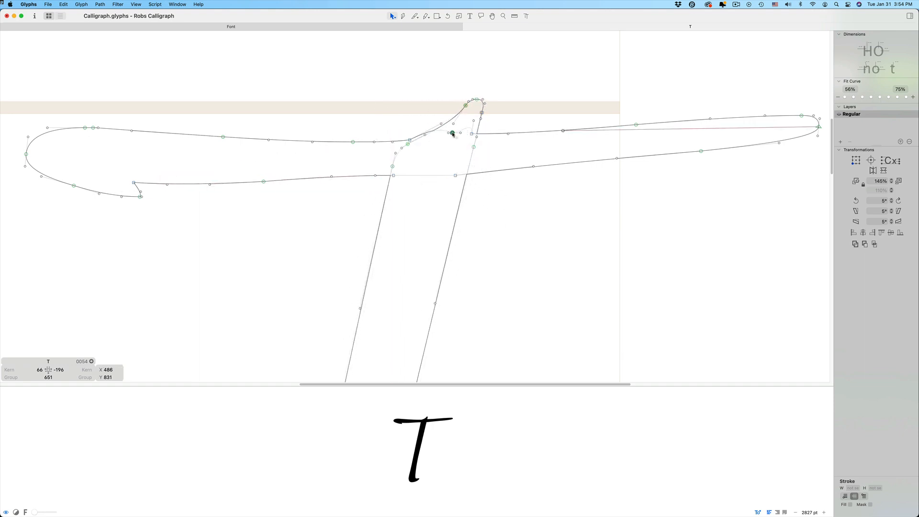
{"action": "left_click", "coordinate": [441, 125]}
{"action": "left_click", "coordinate": [444, 166]}
{"action": "key", "text": "space"}
{"action": "left_click", "coordinate": [435, 197], "text": "alt+super"}
{"action": "left_click", "coordinate": [436, 197], "text": "alt+super"}
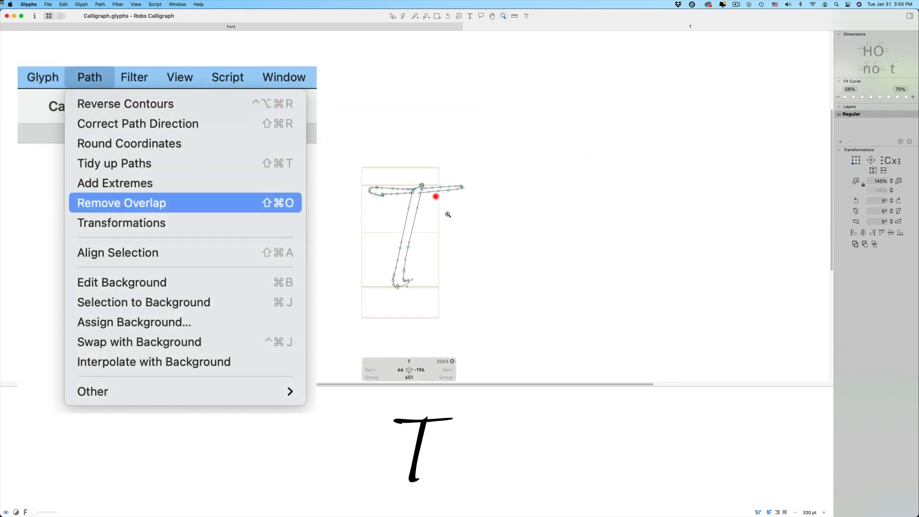
Extend the edit view's sample text to BETT to check the T beside the other capitals
{"action": "left_click", "coordinate": [470, 16]}
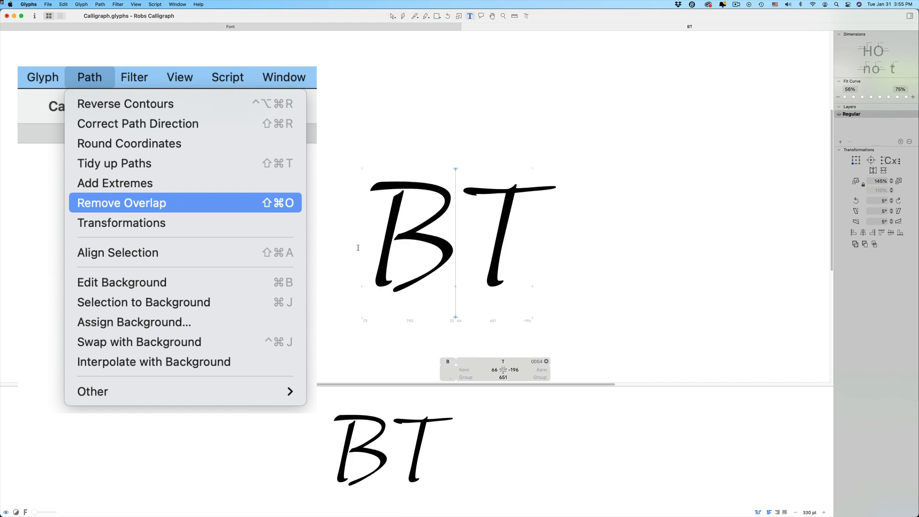
{"action": "type", "text": "ETT"}
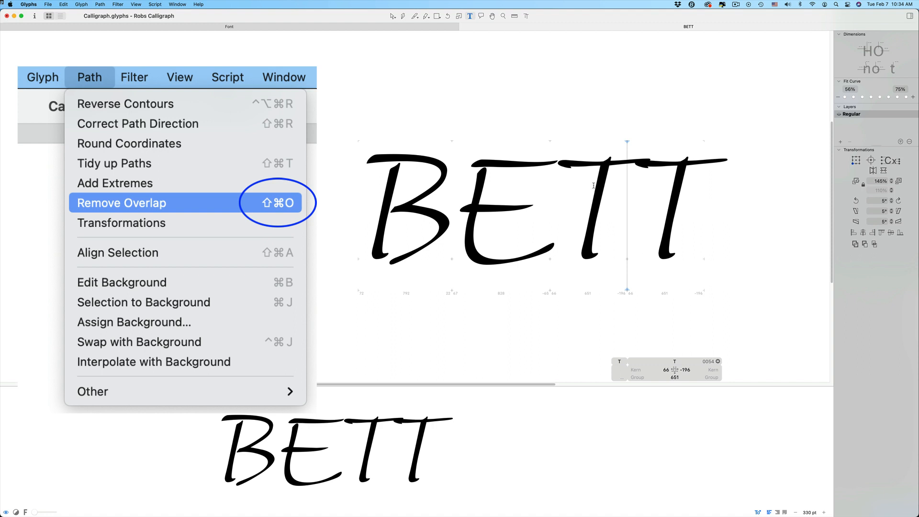
Open the E in the BETT sample and copy its top bar path
{"action": "left_click", "coordinate": [574, 171]}
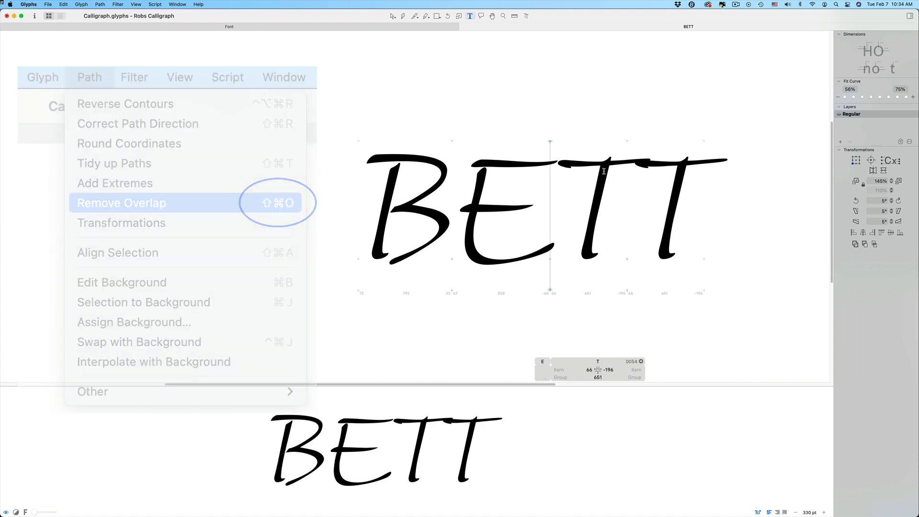
{"action": "left_click", "coordinate": [392, 17]}
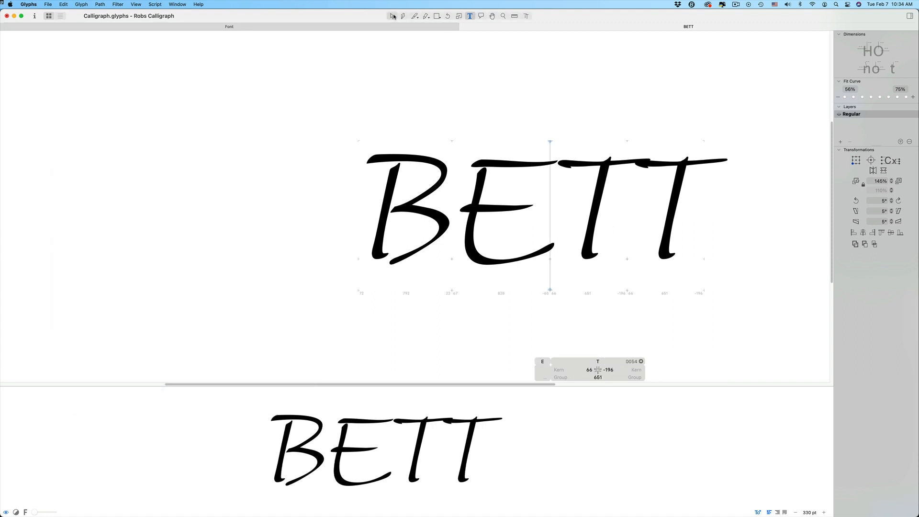
{"action": "double_click", "coordinate": [508, 187]}
{"action": "double_click", "coordinate": [509, 173]}
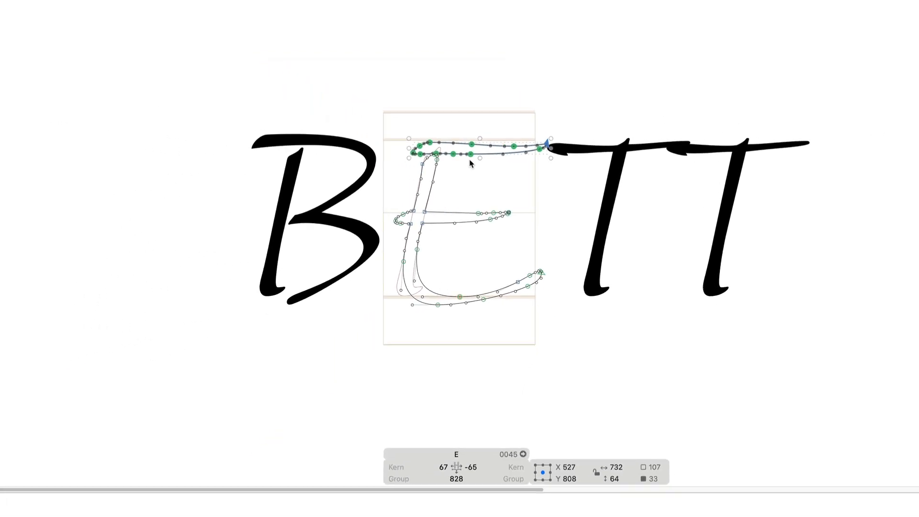
Open the first T, delete its original crossbar, and paste the E's top bar in its place
{"action": "double_click", "coordinate": [567, 189]}
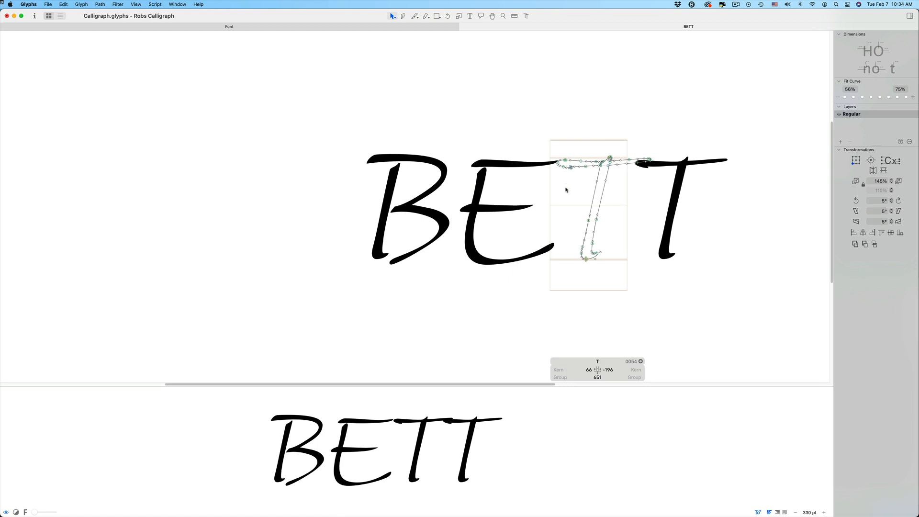
{"action": "key", "text": "z"}
{"action": "left_click_drag", "start_coordinate": [530, 134], "coordinate": [673, 215]}
{"action": "left_click_drag", "start_coordinate": [274, 113], "coordinate": [486, 206]}
{"action": "key", "text": "Delete"}
{"action": "left_click_drag", "start_coordinate": [809, 246], "coordinate": [544, 109]}
{"action": "key", "text": "Delete"}
{"action": "key", "text": "super+z"}
Lengthen the T's new crossbar to 832 units wide and set the glyph's right sidebearing to 0
{"action": "left_click_drag", "start_coordinate": [628, 163], "coordinate": [574, 162]}
{"action": "left_click_drag", "start_coordinate": [662, 167], "coordinate": [710, 167]}
{"action": "left_click_drag", "start_coordinate": [609, 163], "coordinate": [599, 162]}
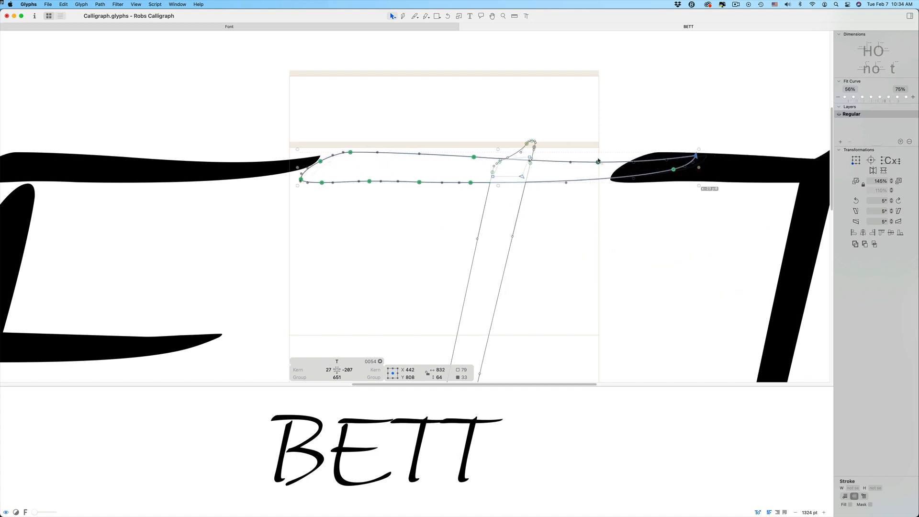
{"action": "left_click", "coordinate": [356, 370]}
{"action": "type", "text": "0"}
{"action": "key", "text": "Tab"}
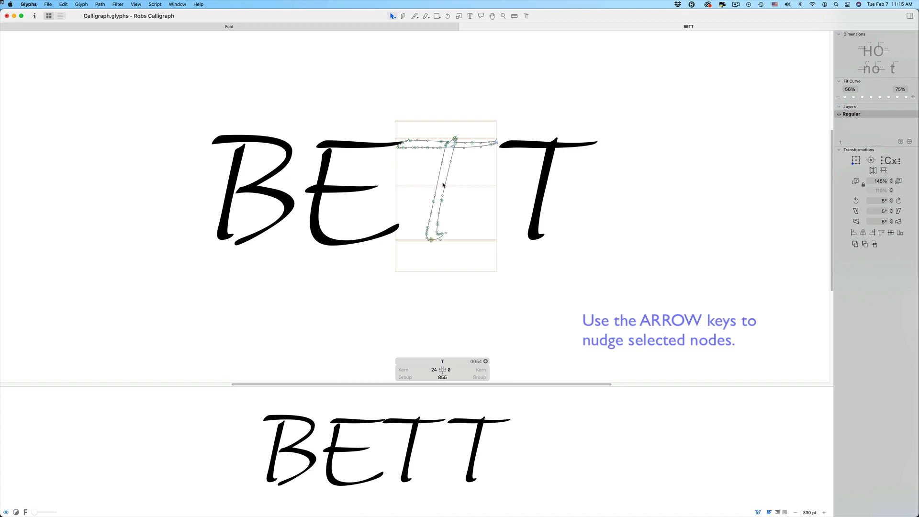
Select the T's whole stem path and nudge it slightly left under the crossbar
{"action": "double_click", "coordinate": [444, 185]}
{"action": "key", "text": "shift+Left"}
{"action": "key", "text": "shift+Left"}
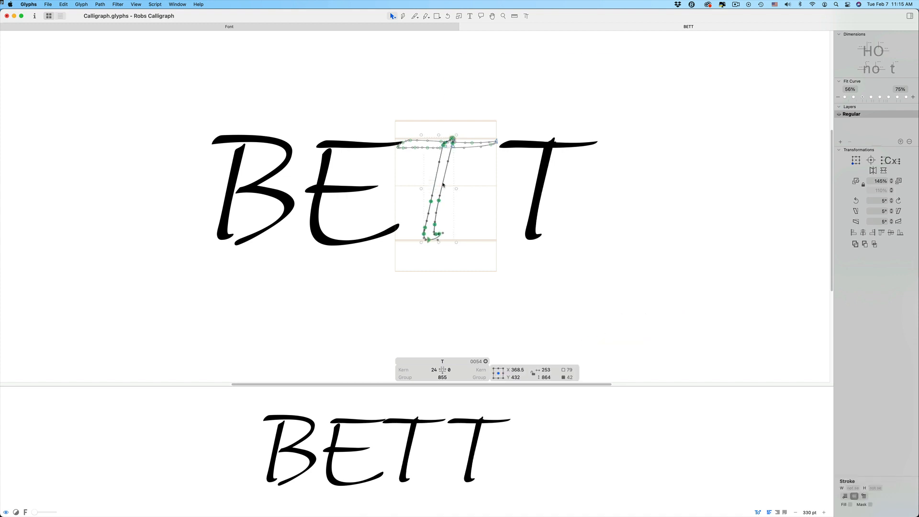
Delete the small leftover path inside the junction of the T's stem and crossbar
{"action": "left_click", "coordinate": [468, 164]}
{"action": "left_click_drag", "start_coordinate": [436, 124], "coordinate": [482, 174]}
{"action": "left_click", "coordinate": [426, 142]}
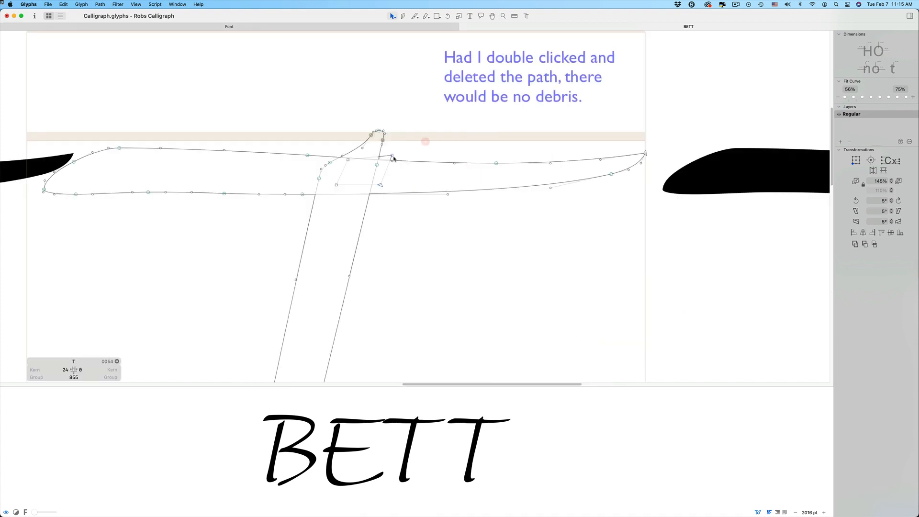
{"action": "left_click_drag", "start_coordinate": [393, 156], "coordinate": [363, 160]}
{"action": "double_click", "coordinate": [363, 182]}
{"action": "key", "text": "Delete"}
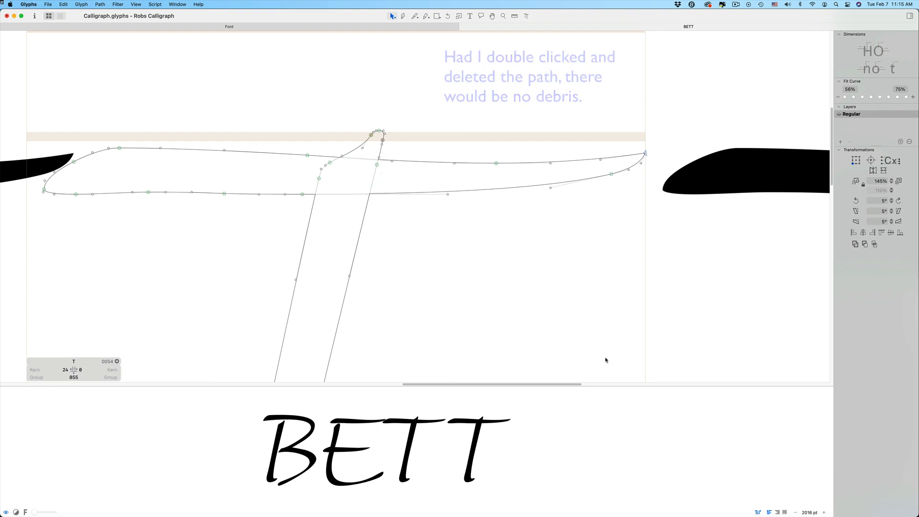
{"action": "left_click", "coordinate": [410, 187], "text": "alt+super"}
{"action": "left_click", "coordinate": [410, 187], "text": "alt+super"}
{"action": "left_click_drag", "start_coordinate": [410, 187], "coordinate": [448, 179]}
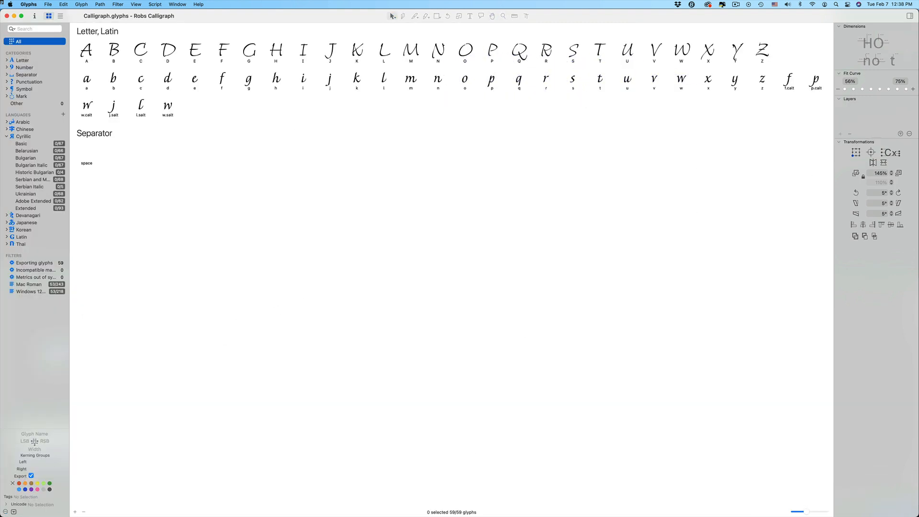
Open the C and G side by side for editing and swap the G's outline with its background
{"action": "left_click", "coordinate": [141, 48]}
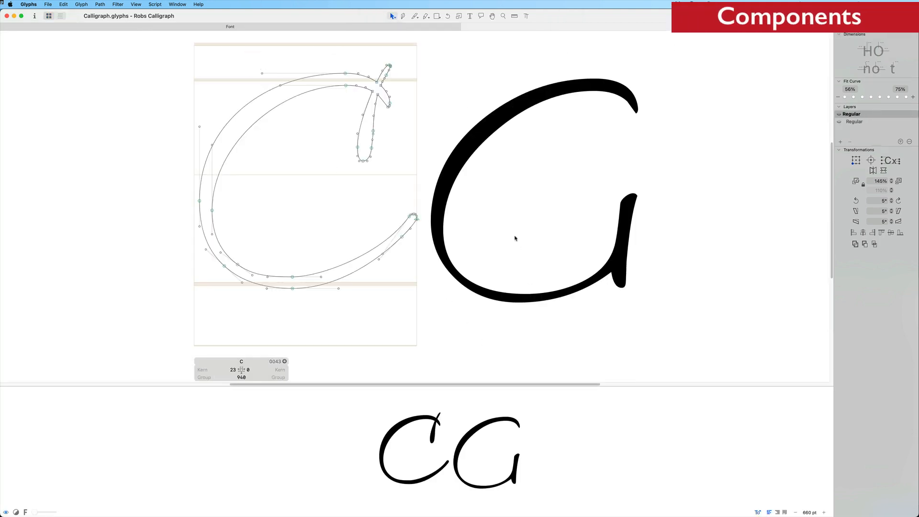
{"action": "double_click", "coordinate": [516, 238]}
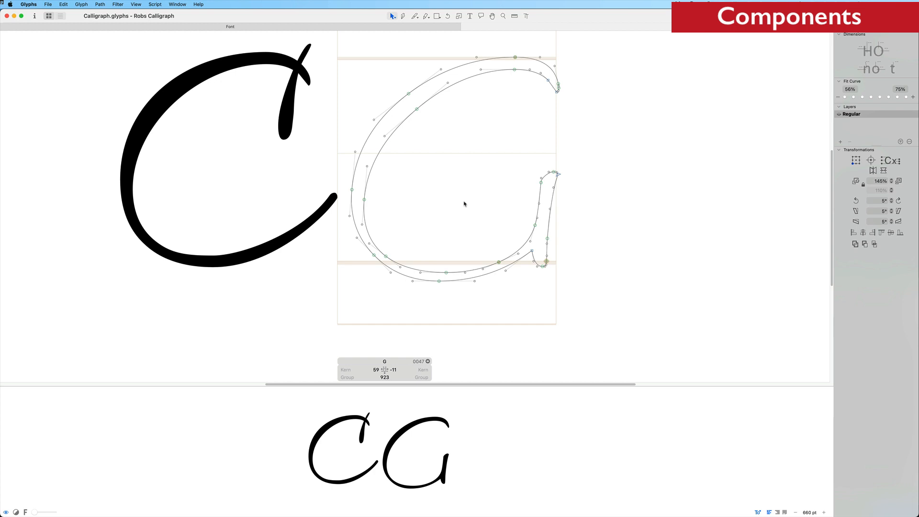
{"action": "key", "text": "ctrl+shift+j"}
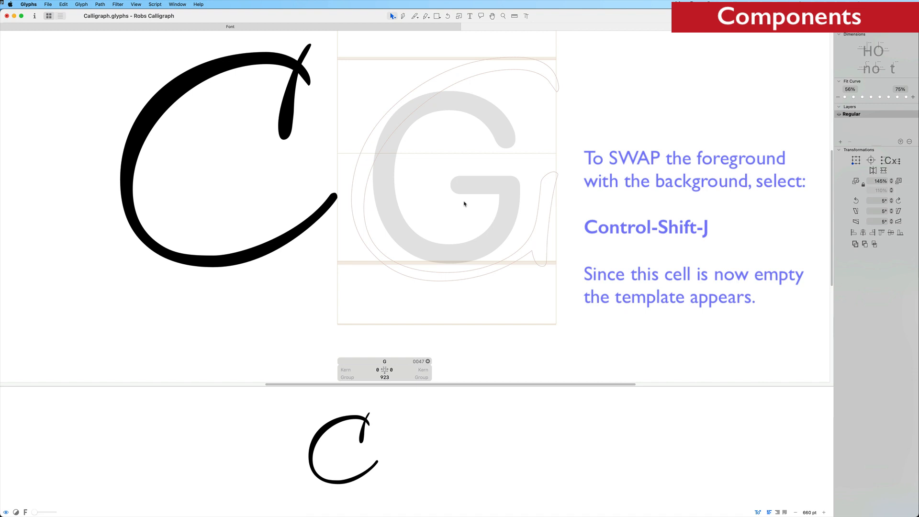
Add the C to the empty G as a component
{"action": "key", "text": "super+shift+c"}
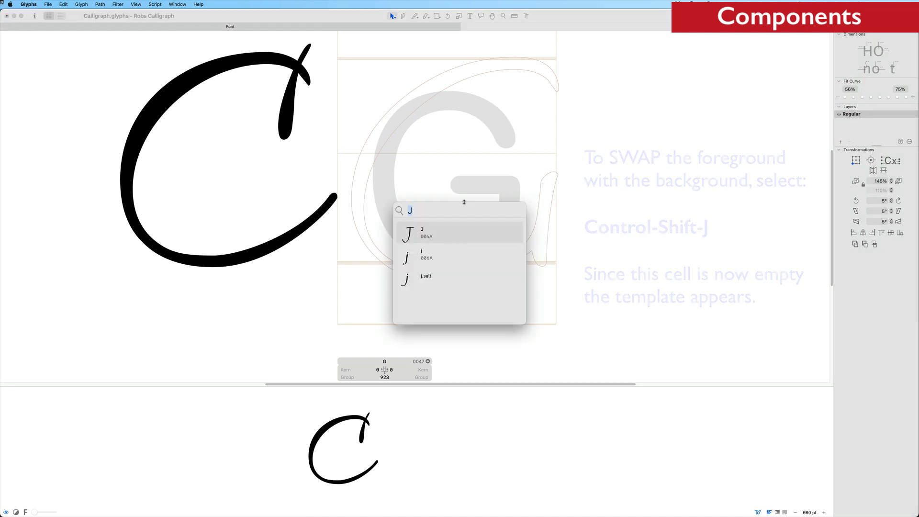
{"action": "type", "text": "C"}
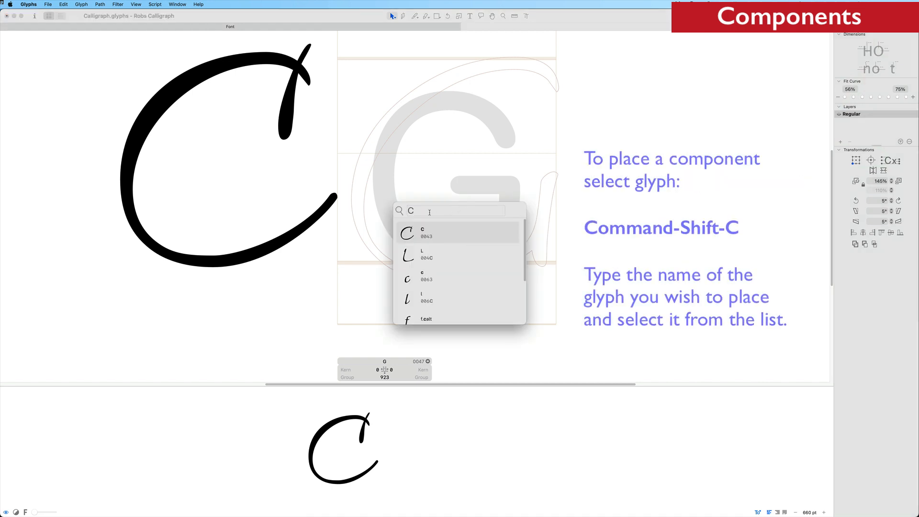
{"action": "left_click", "coordinate": [430, 238]}
{"action": "left_click", "coordinate": [430, 239]}
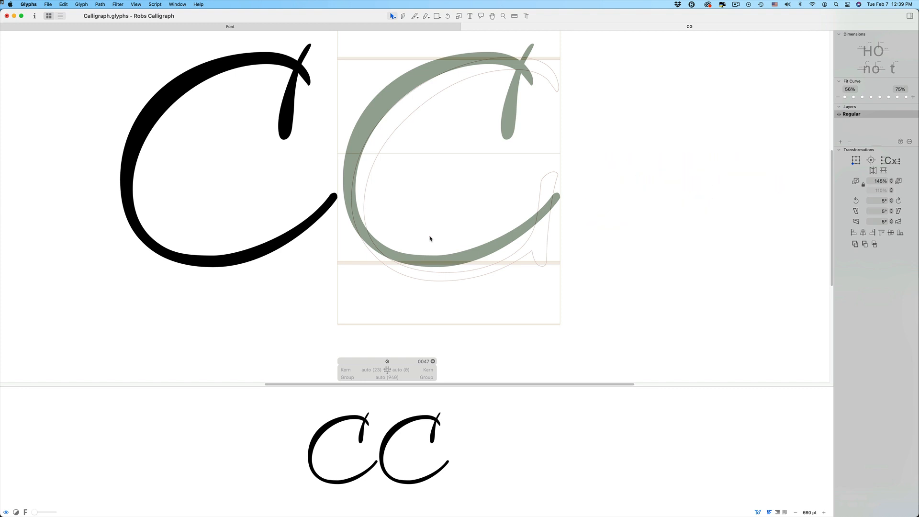
Open the C and remove the extra inner and outer nodes on its lower-left curve
{"action": "double_click", "coordinate": [199, 204]}
{"action": "left_click_drag", "start_coordinate": [134, 189], "coordinate": [194, 190]}
{"action": "key", "text": "super+z"}
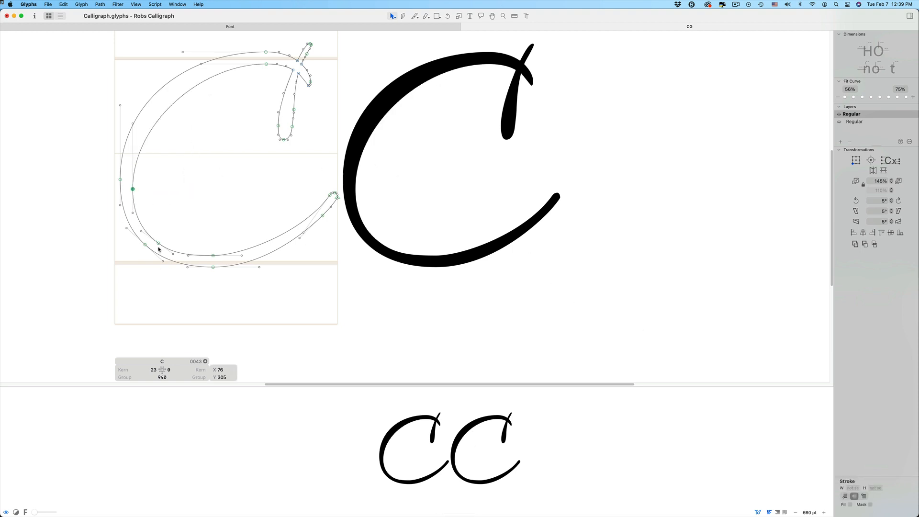
{"action": "key", "text": "Delete"}
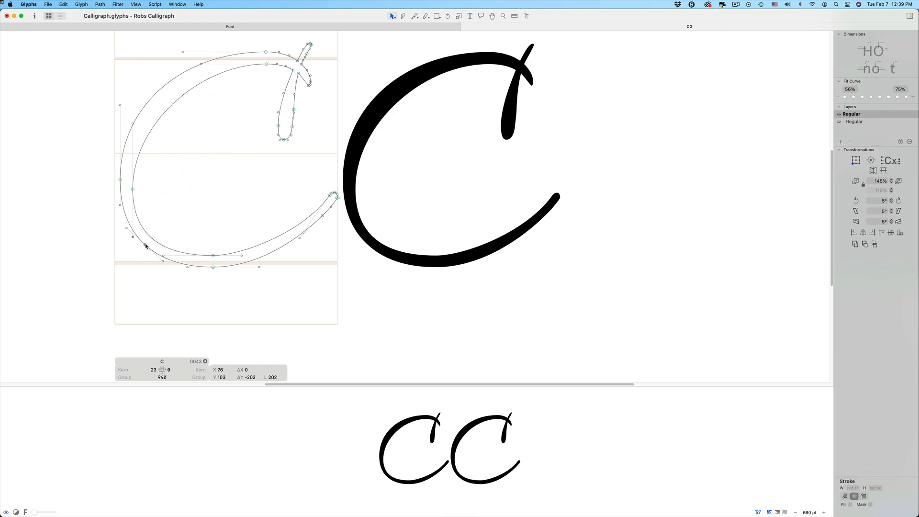
{"action": "left_click", "coordinate": [146, 246]}
{"action": "key", "text": "Delete"}
Open the G and add the J as its second component
{"action": "key", "text": "space"}
{"action": "left_click", "coordinate": [452, 193]}
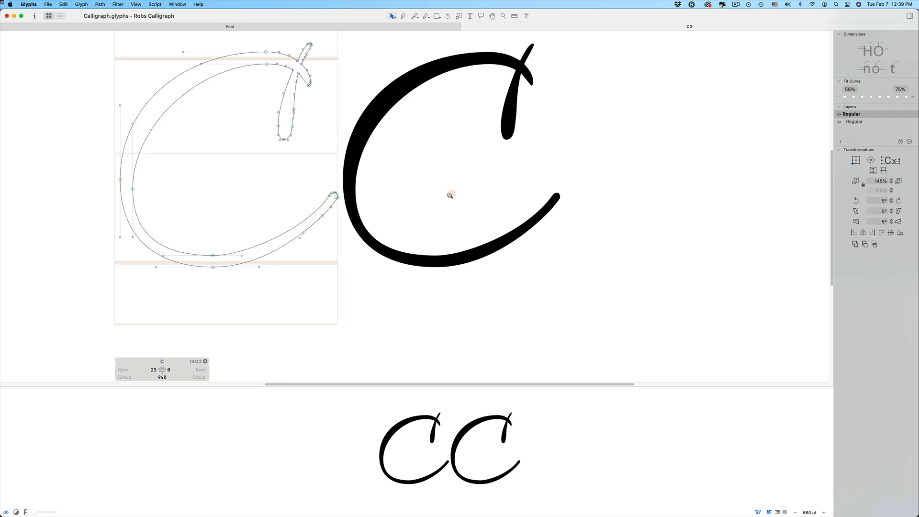
{"action": "left_click", "coordinate": [451, 195], "text": "alt"}
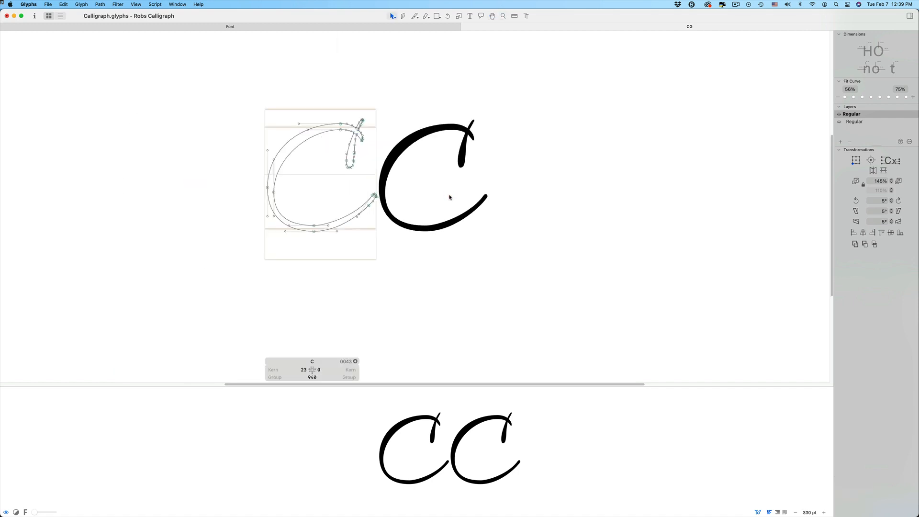
{"action": "left_click", "coordinate": [449, 196]}
{"action": "key", "text": "super+f"}
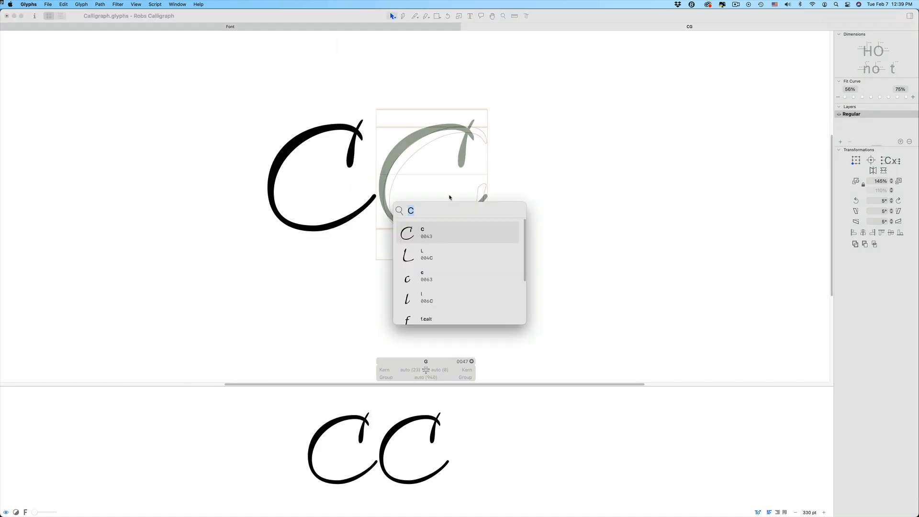
{"action": "type", "text": "J"}
{"action": "key", "text": "Return"}
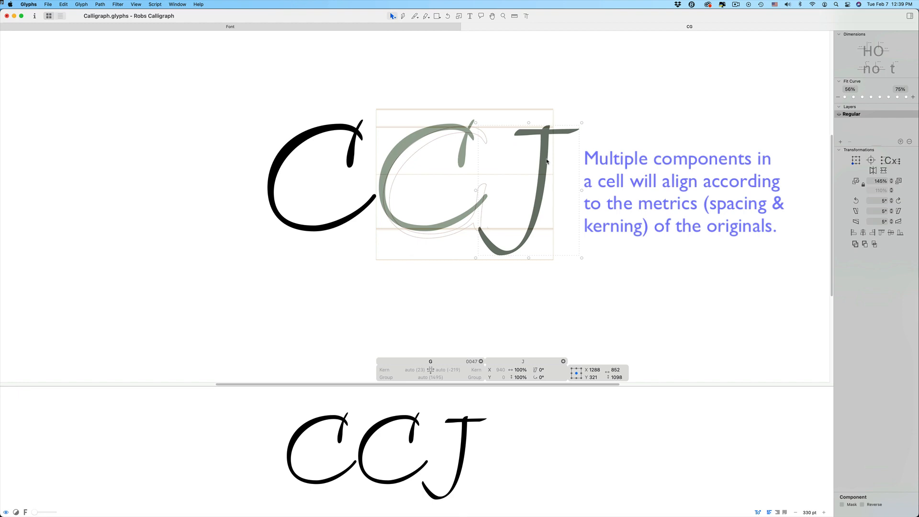
Disable automatic alignment for the J component and move it down over the C's lower end, along the background G's stem
{"action": "right_click", "coordinate": [547, 161]}
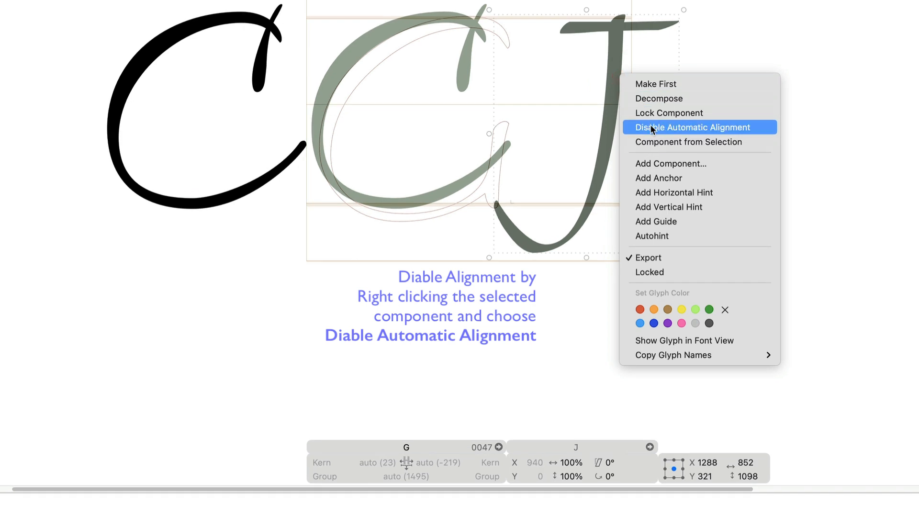
{"action": "left_click", "coordinate": [655, 129]}
{"action": "left_click_drag", "start_coordinate": [614, 101], "coordinate": [488, 193]}
Decompose the J component and move its tail nodes up to shorten the descending stroke
{"action": "right_click", "coordinate": [488, 214]}
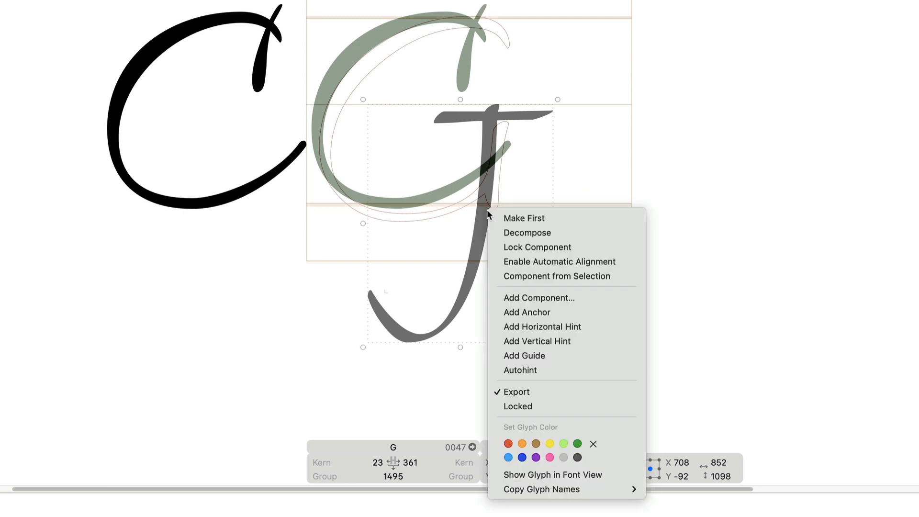
{"action": "left_click", "coordinate": [517, 233]}
{"action": "left_click_drag", "start_coordinate": [351, 251], "coordinate": [505, 359]}
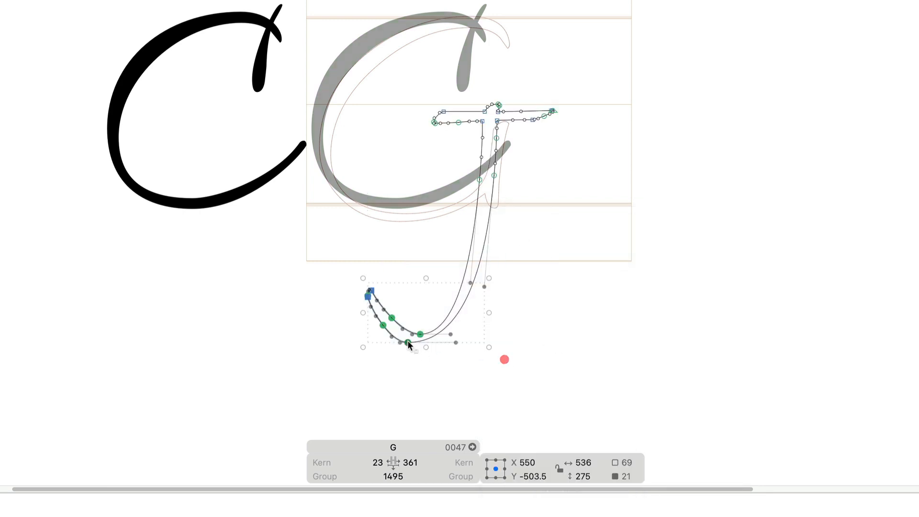
{"action": "left_click_drag", "start_coordinate": [404, 340], "coordinate": [434, 276]}
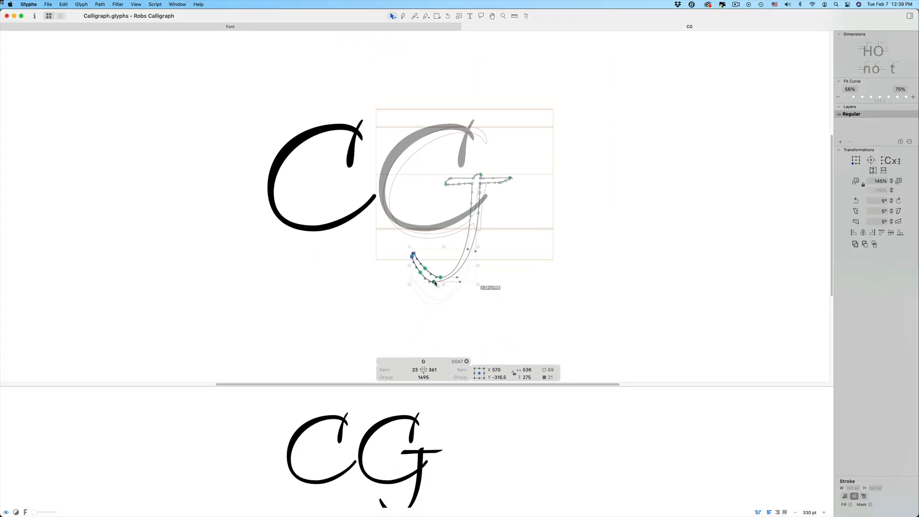
Decompose the C component inside the G into editable outlines
{"action": "scroll", "coordinate": [479, 216], "scroll_direction": "down", "scroll_amount": 3}
{"action": "left_click", "coordinate": [506, 191]}
{"action": "left_click_drag", "start_coordinate": [421, 136], "coordinate": [470, 233]}
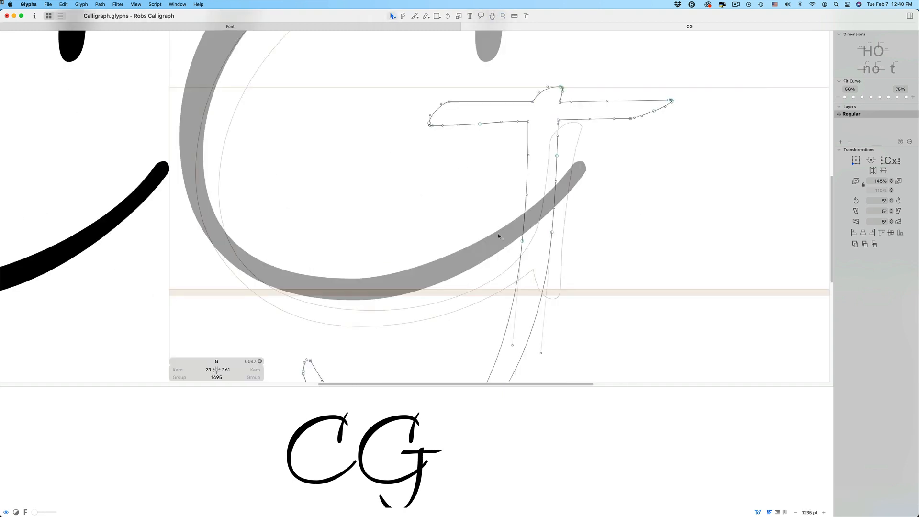
{"action": "left_click", "coordinate": [498, 234]}
{"action": "right_click", "coordinate": [498, 233]}
{"action": "left_click", "coordinate": [520, 238]}
Slice the G bowl's lower end vertically inside the stem with the Knife tool and delete the cut-off tip
{"action": "left_click", "coordinate": [416, 16]}
{"action": "left_click_drag", "start_coordinate": [542, 169], "coordinate": [542, 234]}
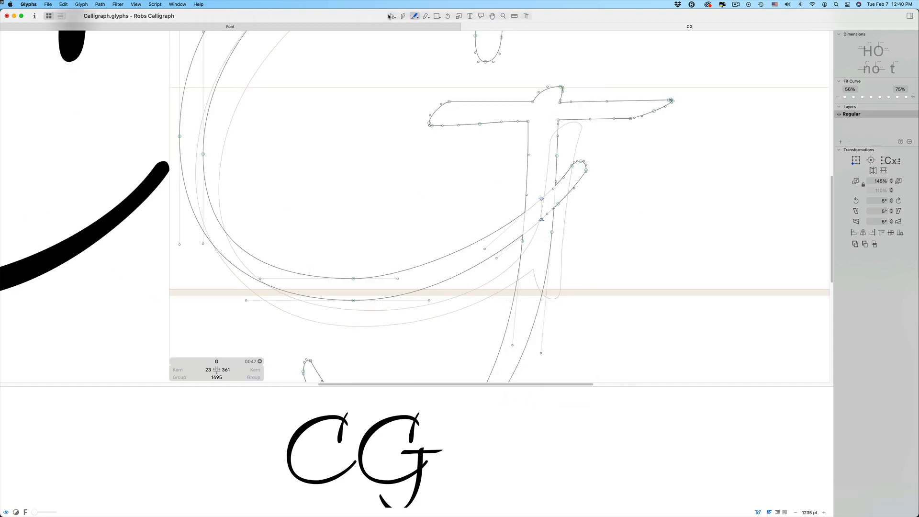
{"action": "left_click", "coordinate": [393, 16]}
{"action": "double_click", "coordinate": [578, 186]}
{"action": "key", "text": "Delete"}
Raise the bowl's two cut end nodes into the J stem and adjust the curve handles leading to them
{"action": "key", "text": "alt+super+0"}
{"action": "left_click_drag", "start_coordinate": [441, 185], "coordinate": [526, 173]}
{"action": "key", "text": "shift+super+b"}
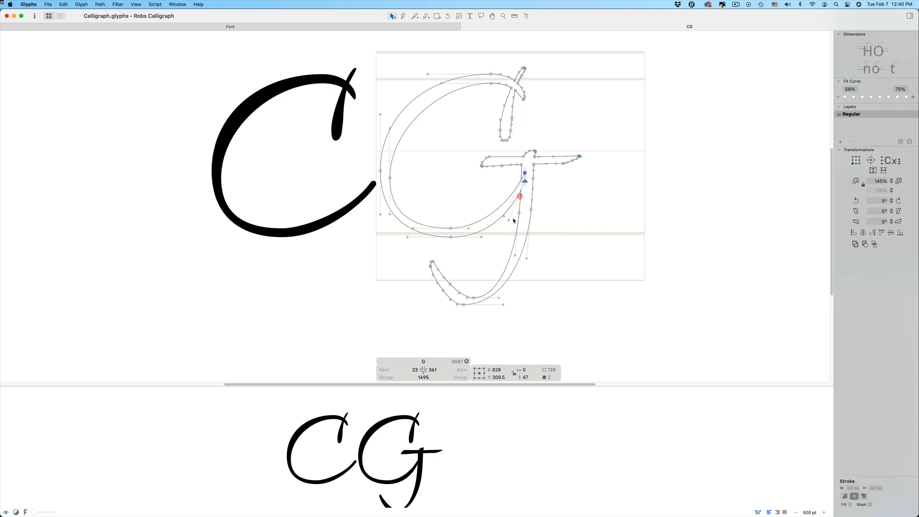
{"action": "left_click", "coordinate": [504, 218]}
{"action": "left_click_drag", "start_coordinate": [509, 221], "coordinate": [504, 223]}
Move the bowl's upper end node to the stem corner at X 809, Y 379, round out the inner curve with its handles, and preview the G
{"action": "left_click", "coordinate": [526, 174]}
{"action": "key", "text": "space"}
{"action": "left_click_drag", "start_coordinate": [525, 173], "coordinate": [521, 165]}
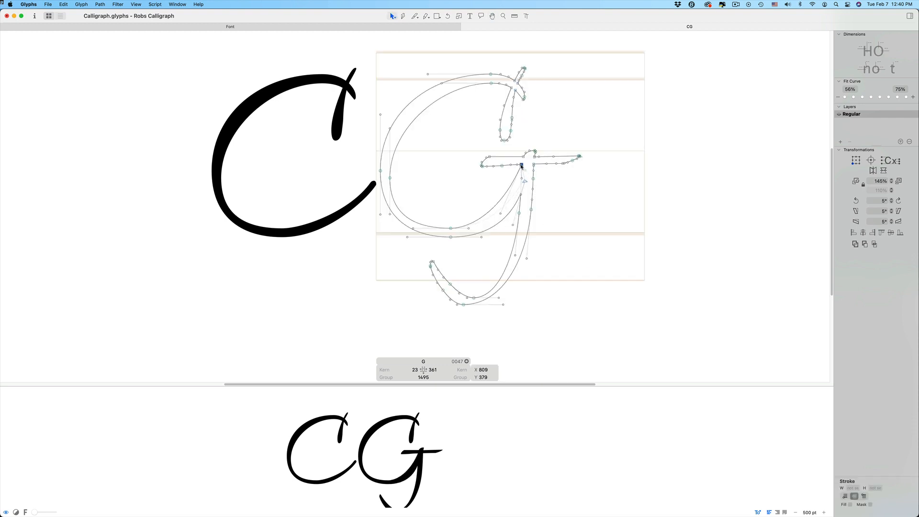
{"action": "left_click_drag", "start_coordinate": [502, 214], "coordinate": [512, 214]}
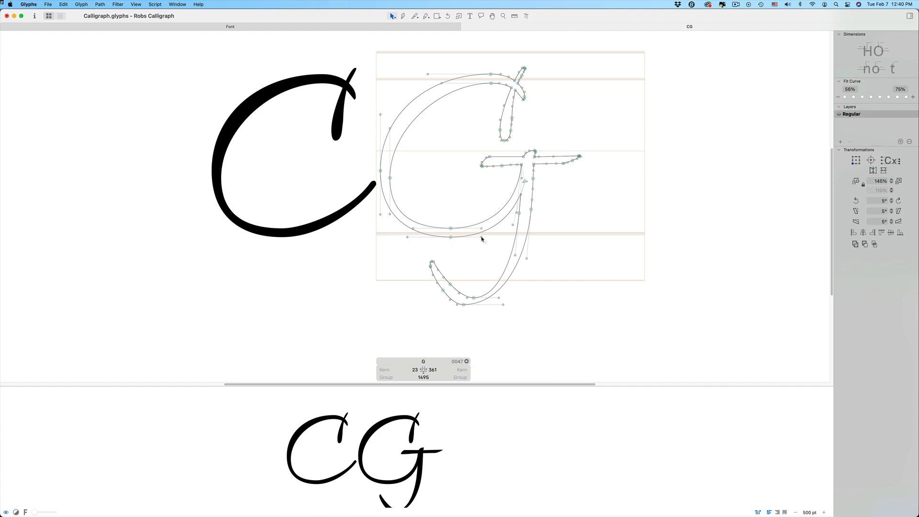
{"action": "key", "text": "space"}
{"action": "key", "text": "super+minus"}
{"action": "key", "text": "super+minus"}
{"action": "key", "text": "super+minus"}
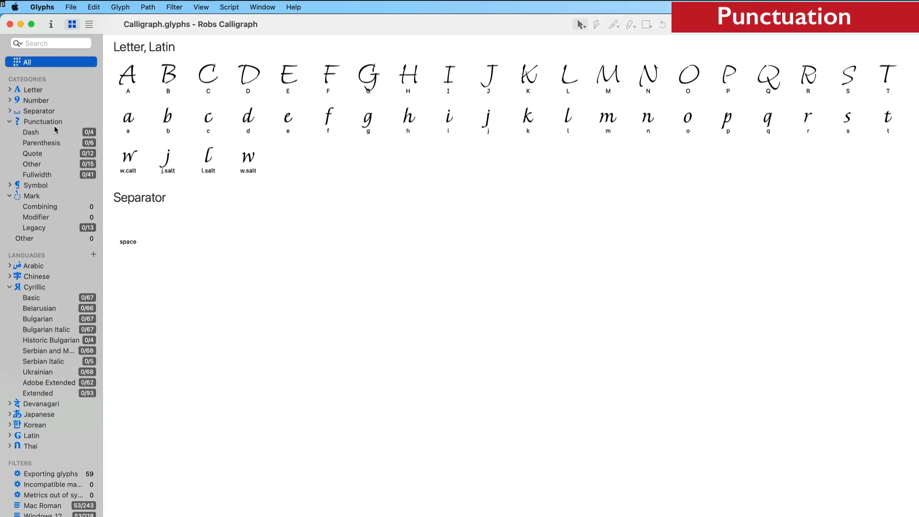
List the missing glyphs in the Dash and Parenthesis groups of the Punctuation category
{"action": "left_click", "coordinate": [93, 142]}
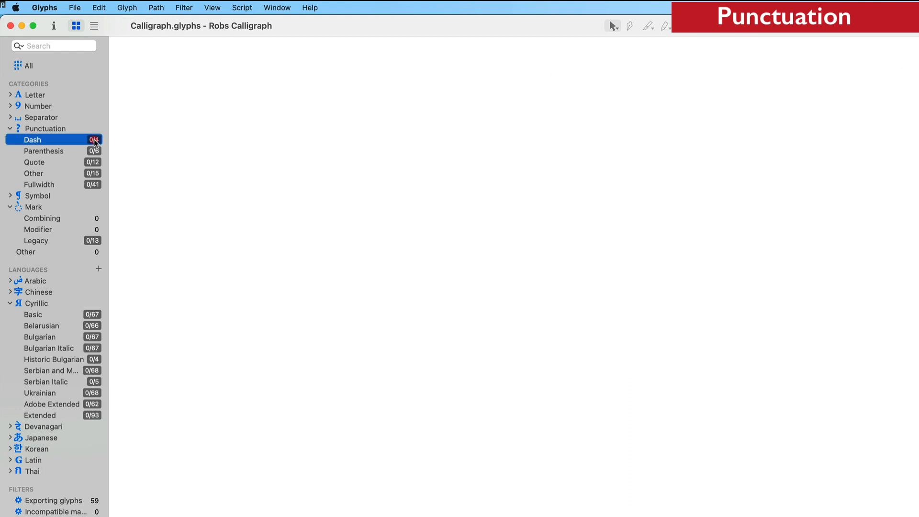
{"action": "right_click", "coordinate": [94, 141]}
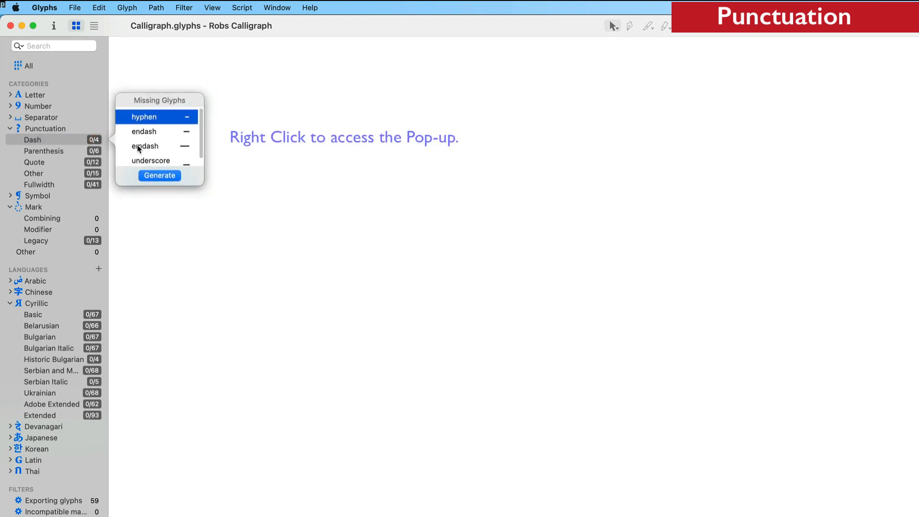
{"action": "scroll", "coordinate": [138, 149], "scroll_direction": "down", "scroll_amount": 1}
{"action": "left_click", "coordinate": [96, 152]}
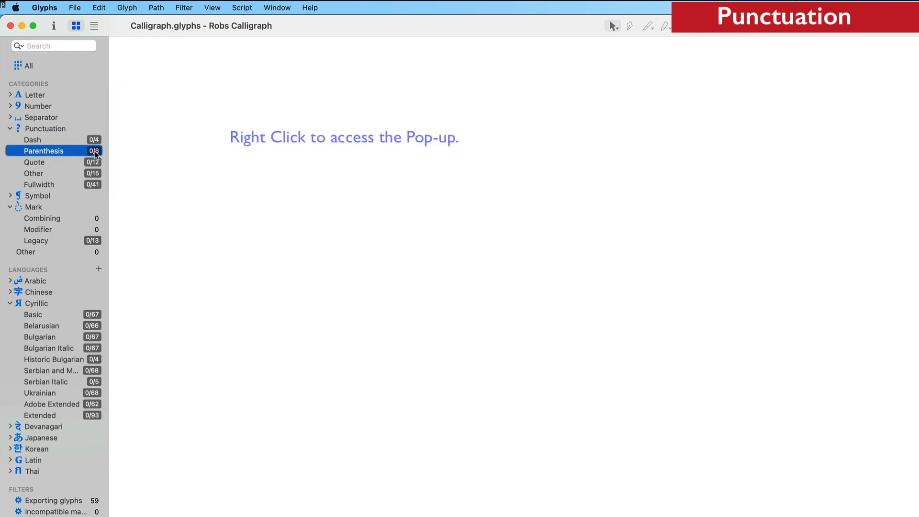
{"action": "right_click", "coordinate": [95, 152]}
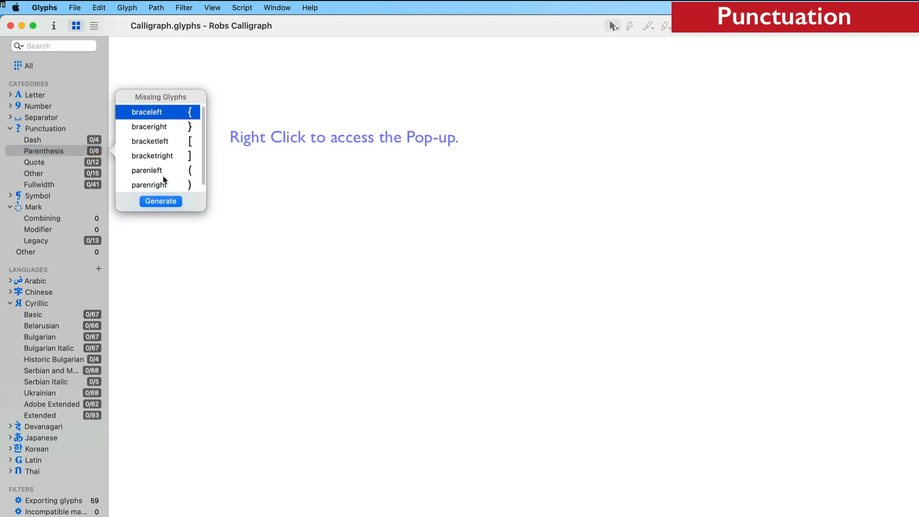
List the missing glyphs in the Quote group of the Punctuation category
{"action": "scroll", "coordinate": [164, 181], "scroll_direction": "down", "scroll_amount": 1}
{"action": "left_click", "coordinate": [98, 163]}
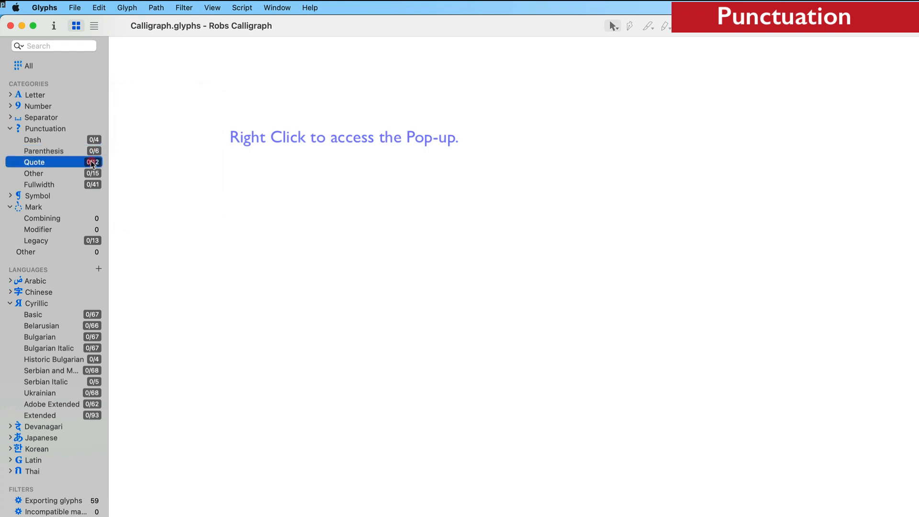
{"action": "right_click", "coordinate": [93, 163]}
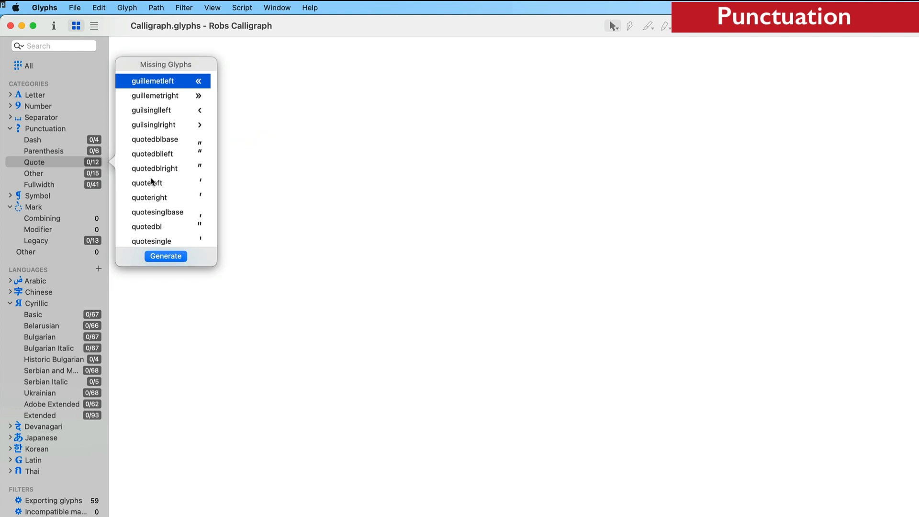
Generate the missing period, comma, ellipsis and exclam glyphs from the Other group of the Punctuation category
{"action": "left_click", "coordinate": [97, 174]}
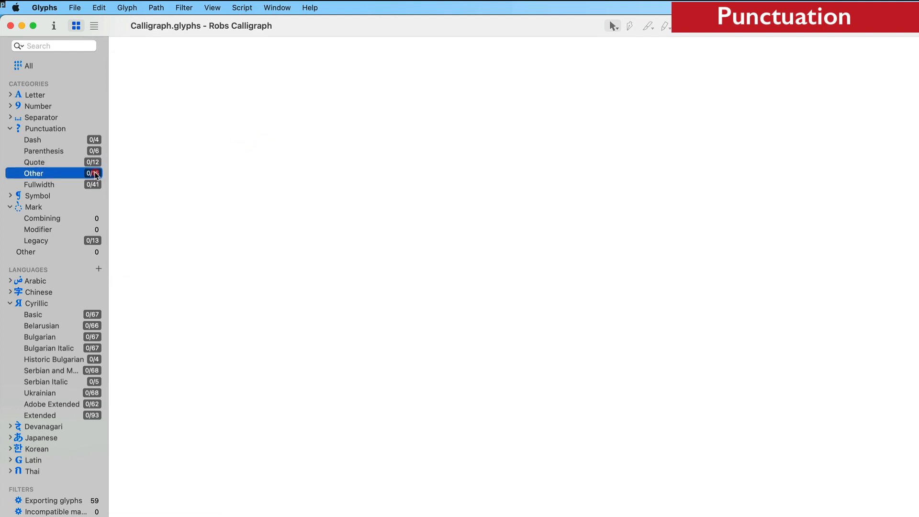
{"action": "right_click", "coordinate": [96, 175]}
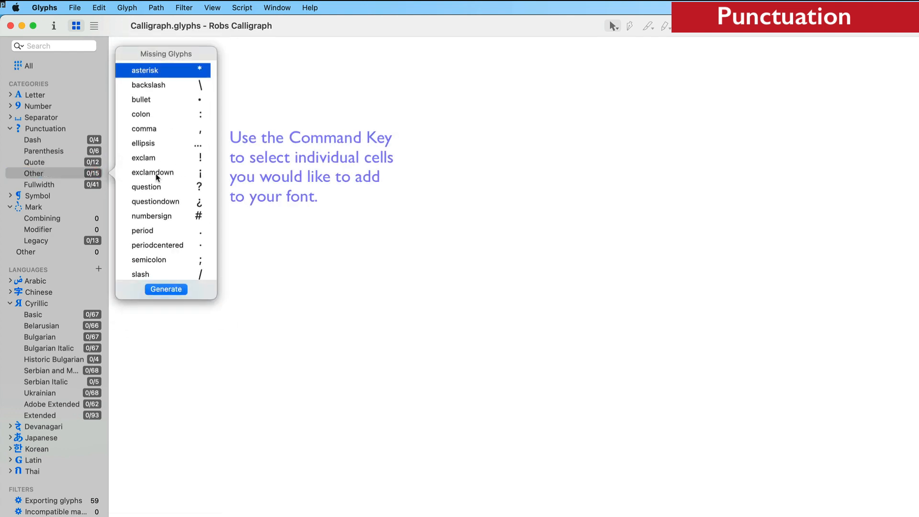
{"action": "left_click", "coordinate": [157, 232]}
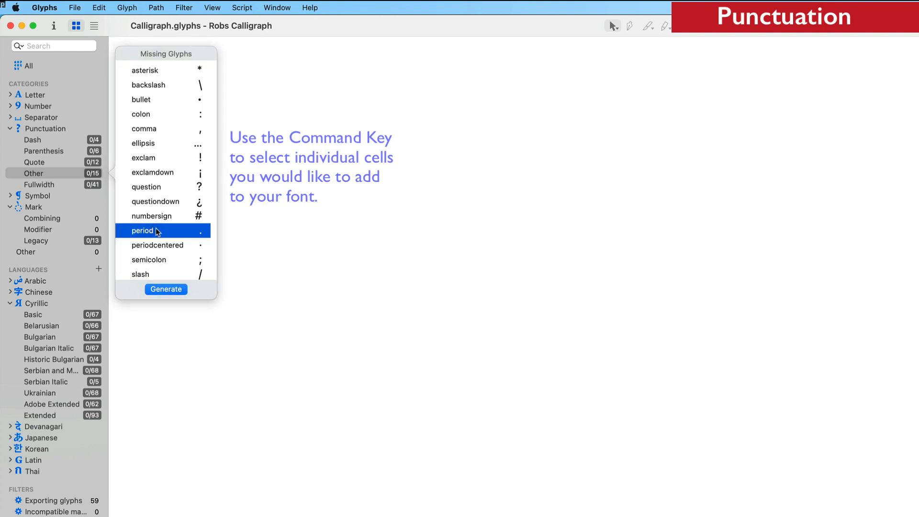
{"action": "left_click", "coordinate": [139, 145], "text": "super"}
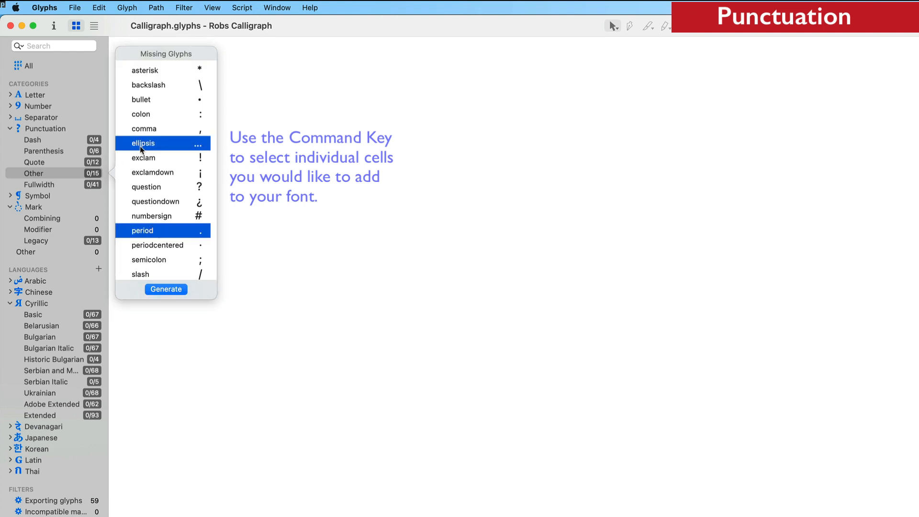
{"action": "left_click", "coordinate": [141, 158], "text": "super"}
{"action": "left_click", "coordinate": [144, 129], "text": "super"}
{"action": "left_click", "coordinate": [166, 289]}
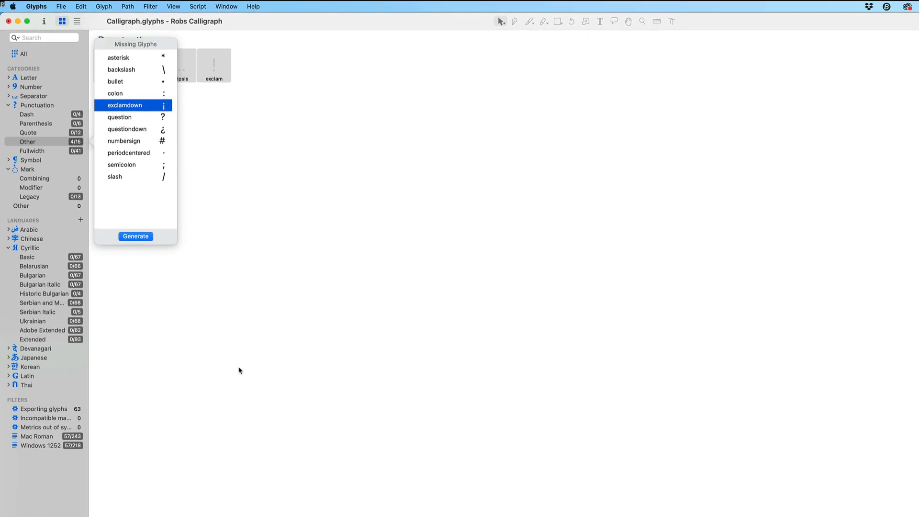
{"action": "left_click", "coordinate": [240, 370]}
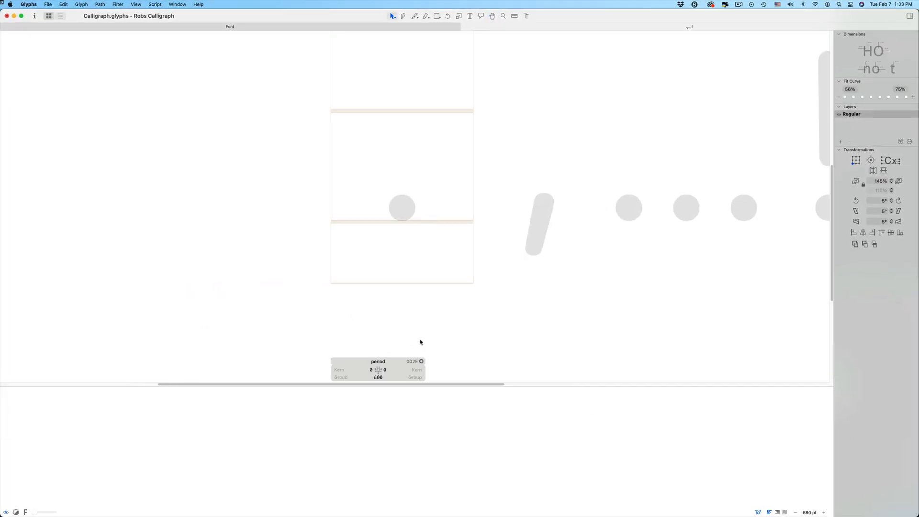
Open the new punctuation glyphs for editing and add the lowercase l as a component in the period glyph
{"action": "type", "text": "Ji"}
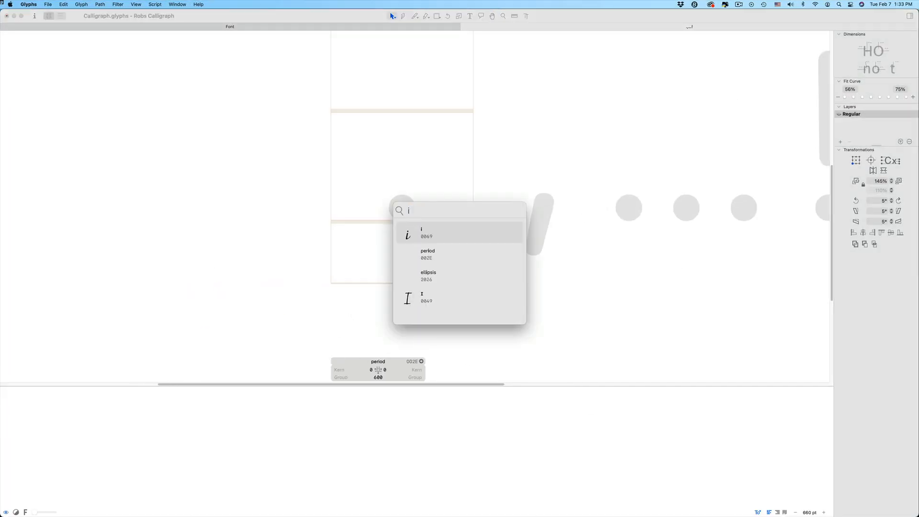
{"action": "key", "text": "BackSpace"}
{"action": "type", "text": "L"}
{"action": "key", "text": "BackSpace"}
{"action": "type", "text": "l"}
{"action": "key", "text": "Return"}
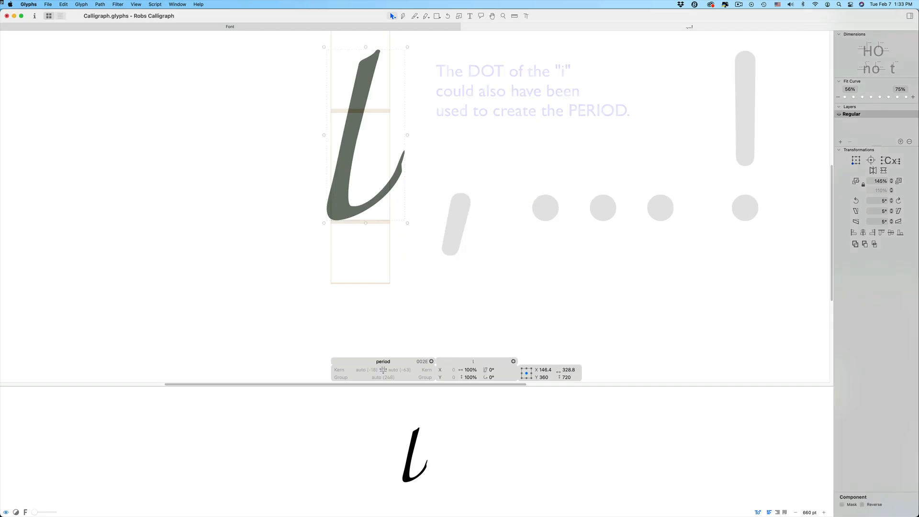
Decompose the l in the period glyph, slice it with the Knife tool, and keep only a small slanted dot on the baseline
{"action": "key", "text": "super+shift+d"}
{"action": "left_click", "coordinate": [404, 162]}
{"action": "left_click", "coordinate": [415, 16]}
{"action": "left_click_drag", "start_coordinate": [349, 79], "coordinate": [372, 219]}
{"action": "left_click", "coordinate": [393, 17]}
{"action": "double_click", "coordinate": [356, 108]}
{"action": "key", "text": "Delete"}
{"action": "double_click", "coordinate": [362, 75]}
{"action": "left_click", "coordinate": [478, 273]}
Copy the period's dot outline into the comma glyph
{"action": "key", "text": "super+a"}
{"action": "key", "text": "super+c"}
{"action": "double_click", "coordinate": [417, 229]}
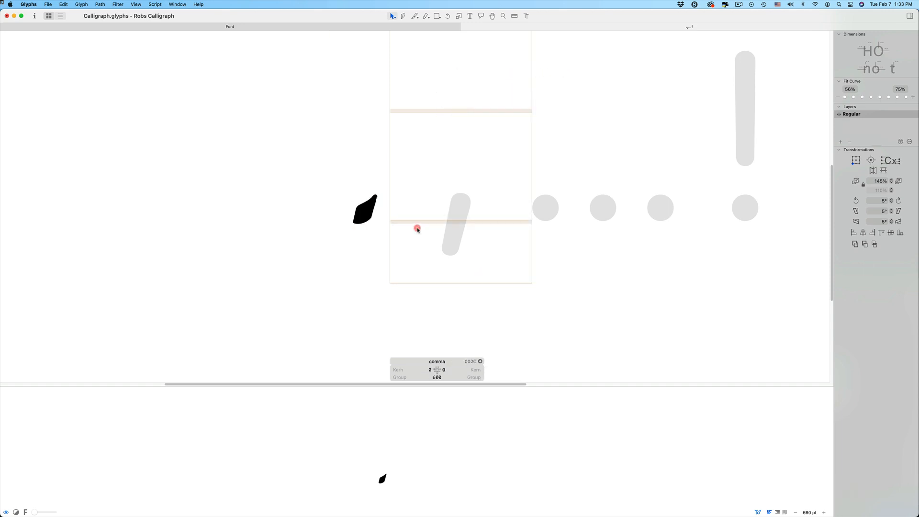
{"action": "key", "text": "super+v"}
{"action": "scroll", "coordinate": [418, 230], "scroll_direction": "up", "scroll_amount": 5}
{"action": "key", "text": "space"}
{"action": "left_click_drag", "start_coordinate": [471, 293], "coordinate": [496, 270]}
Add nodes to the comma's dot with the Draw tool, pull them down into a slanted tail, and delete the surplus node
{"action": "left_click", "coordinate": [404, 17]}
{"action": "left_click", "coordinate": [446, 173]}
{"action": "left_click", "coordinate": [459, 170]}
{"action": "key", "text": "v"}
{"action": "left_click_drag", "start_coordinate": [459, 171], "coordinate": [427, 262]}
{"action": "left_click_drag", "start_coordinate": [431, 261], "coordinate": [446, 265]}
{"action": "left_click", "coordinate": [458, 233]}
{"action": "key", "text": "Delete"}
Round the comma's upper corner and smooth its outer curve into the tail by adjusting the nodes and handles
{"action": "left_click", "coordinate": [484, 113]}
{"action": "left_click_drag", "start_coordinate": [485, 100], "coordinate": [463, 165]}
{"action": "key", "text": "super+z"}
{"action": "left_click_drag", "start_coordinate": [472, 159], "coordinate": [475, 162]}
{"action": "left_click_drag", "start_coordinate": [487, 129], "coordinate": [468, 166]}
{"action": "left_click_drag", "start_coordinate": [475, 160], "coordinate": [475, 171]}
{"action": "left_click_drag", "start_coordinate": [484, 116], "coordinate": [493, 113]}
{"action": "left_click_drag", "start_coordinate": [485, 114], "coordinate": [477, 118]}
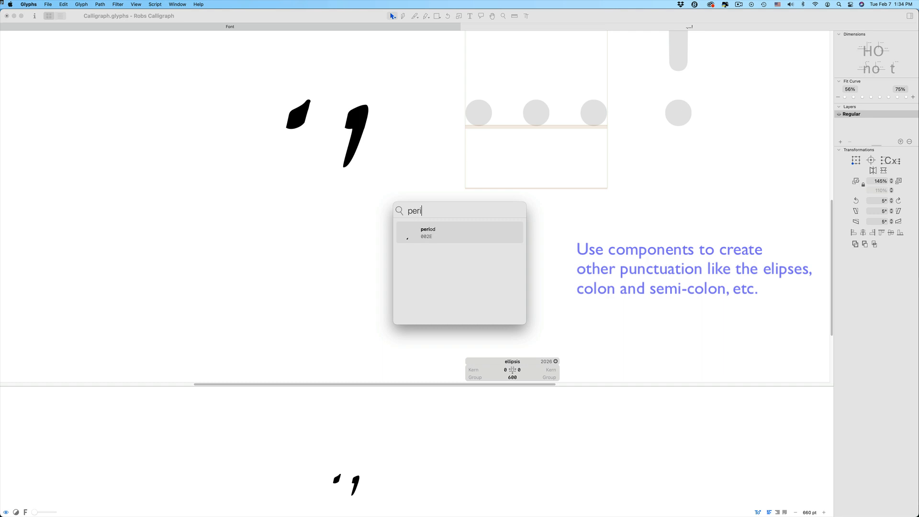
Build the ellipsis from three evenly spaced period components and set both of its sidebearings to 100
{"action": "type", "text": "od"}
{"action": "key", "text": "Return"}
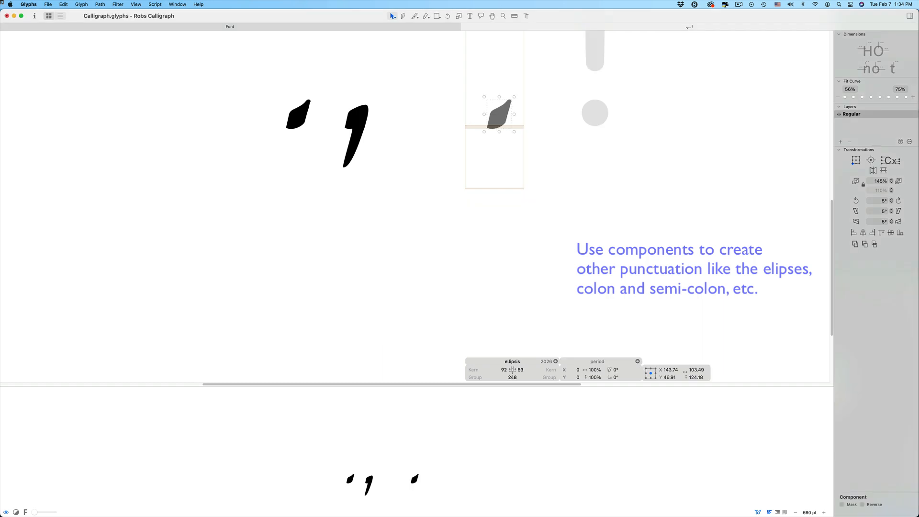
{"action": "left_click_drag", "start_coordinate": [499, 116], "coordinate": [596, 125]}
{"action": "key", "text": "super+v"}
{"action": "left_click", "coordinate": [503, 371]}
{"action": "type", "text": "100"}
{"action": "key", "text": "Tab"}
{"action": "type", "text": "100"}
{"action": "key", "text": "Return"}
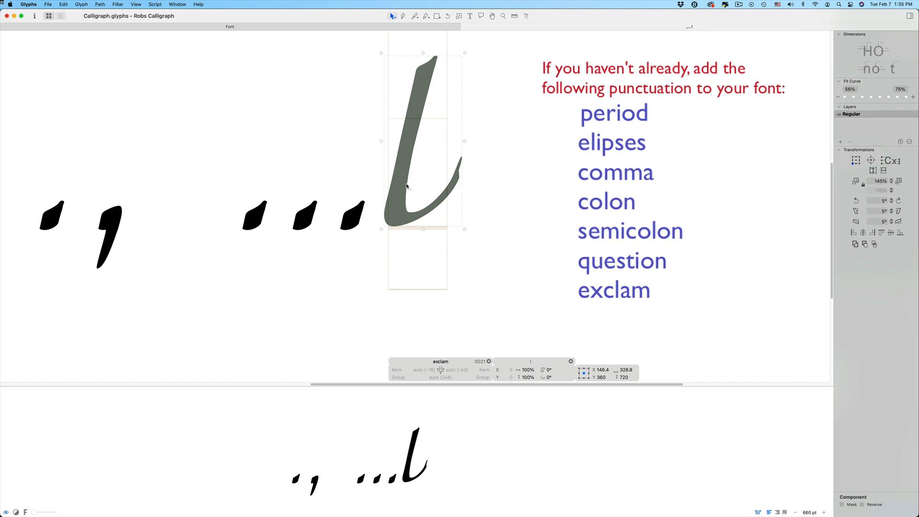
Insert the lowercase l in the exclam glyph, slice across its stem with the Knife tool, and delete the lower curved part
{"action": "right_click", "coordinate": [401, 207]}
{"action": "left_click", "coordinate": [406, 212]}
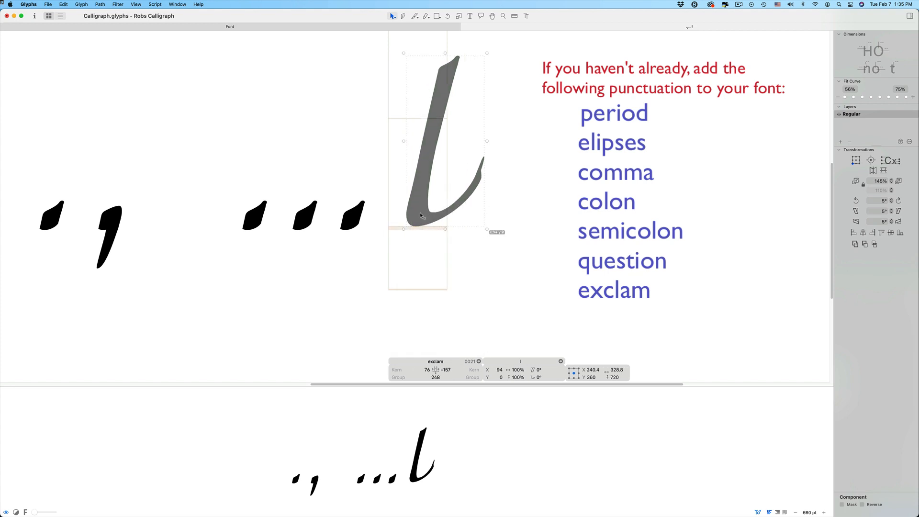
{"action": "key", "text": "e"}
{"action": "left_click_drag", "start_coordinate": [406, 167], "coordinate": [456, 148]}
{"action": "key", "text": "v"}
{"action": "double_click", "coordinate": [430, 171]}
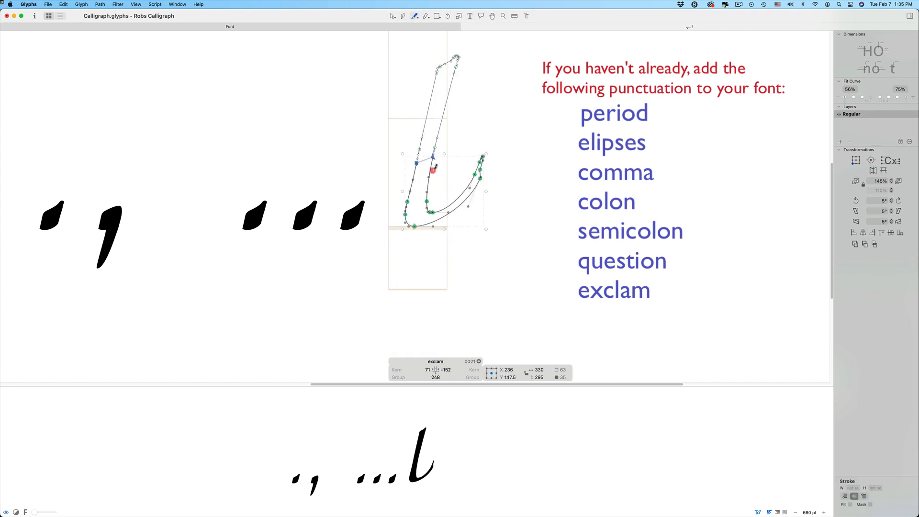
{"action": "key", "text": "Delete"}
Add the period as a component beneath the stem in the exclam glyph
{"action": "key", "text": "super+shift+c"}
{"action": "type", "text": "period"}
{"action": "key", "text": "Return"}
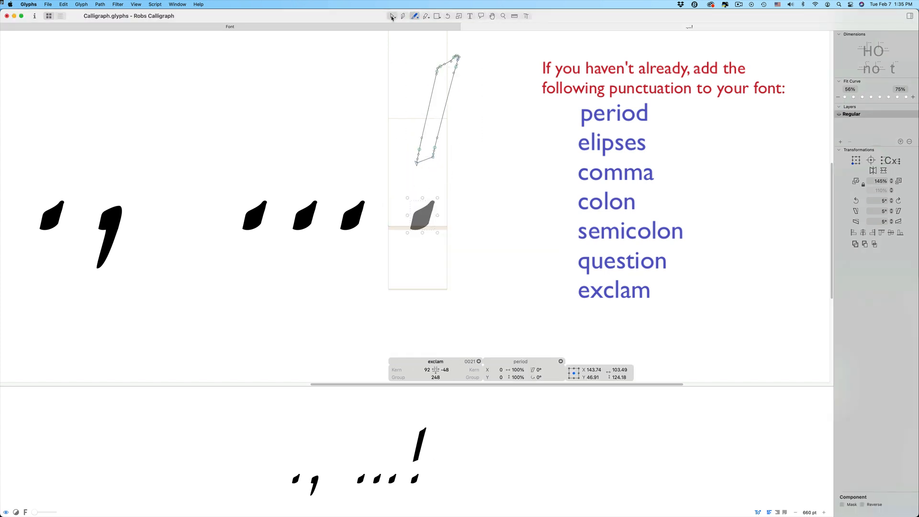
Round the cut lower end of the exclam stem, position the stem above the dot, and return to the font overview
{"action": "double_click", "coordinate": [433, 159]}
{"action": "left_click", "coordinate": [440, 173]}
{"action": "left_click_drag", "start_coordinate": [433, 159], "coordinate": [449, 184]}
{"action": "left_click", "coordinate": [432, 170], "text": "alt"}
{"action": "left_click_drag", "start_coordinate": [440, 168], "coordinate": [437, 168]}
{"action": "key", "text": "super+z"}
{"action": "left_click", "coordinate": [487, 194]}
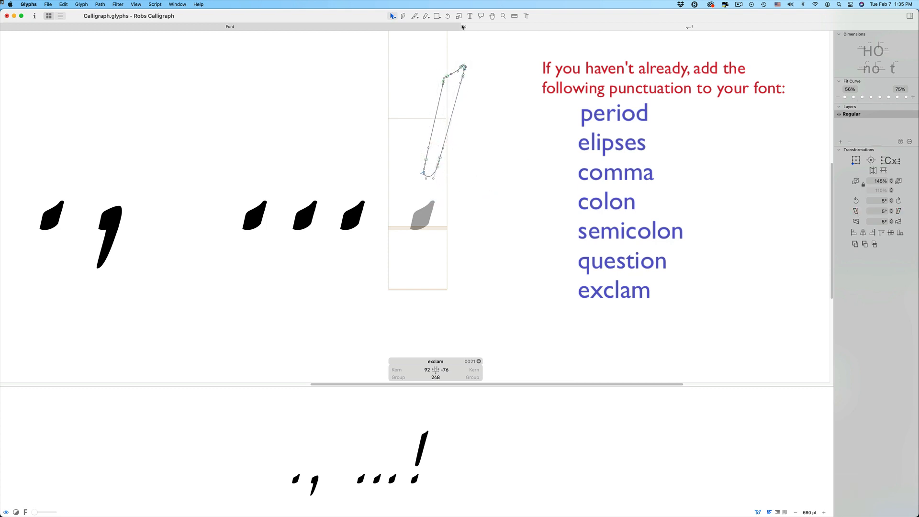
{"action": "left_click", "coordinate": [464, 26]}
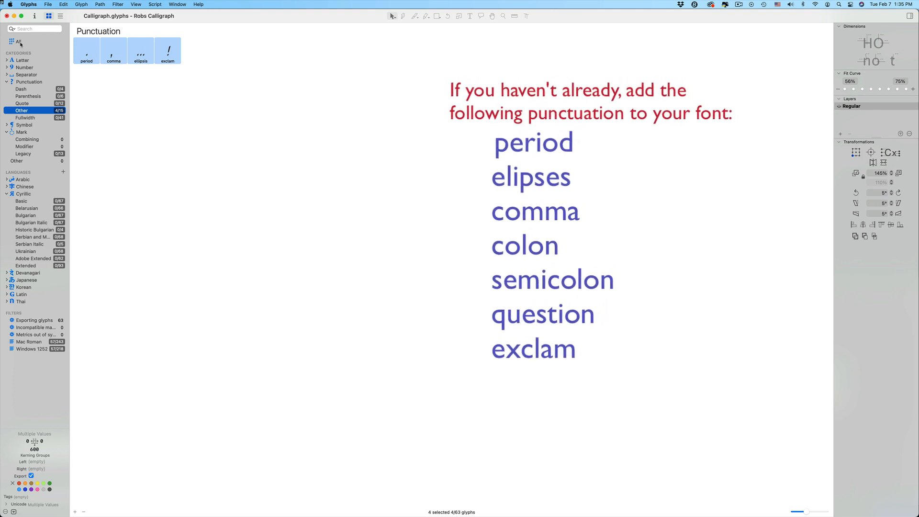